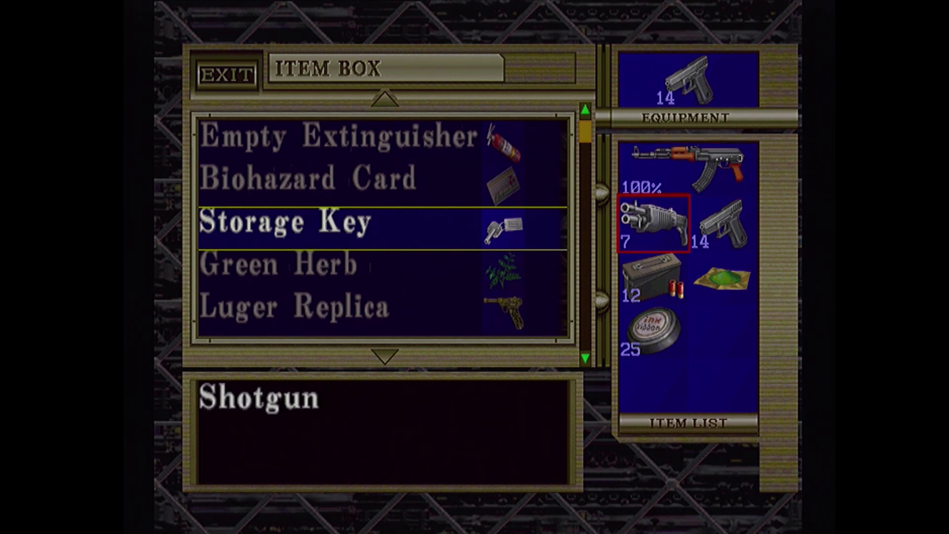
- Store the Ink Ribbon and the Assault Rifle in empty item box slots
{"action": "key", "text": "Down"}
{"action": "key", "text": "Down"}
{"action": "key", "text": "Down"}
{"action": "key", "text": "Down"}
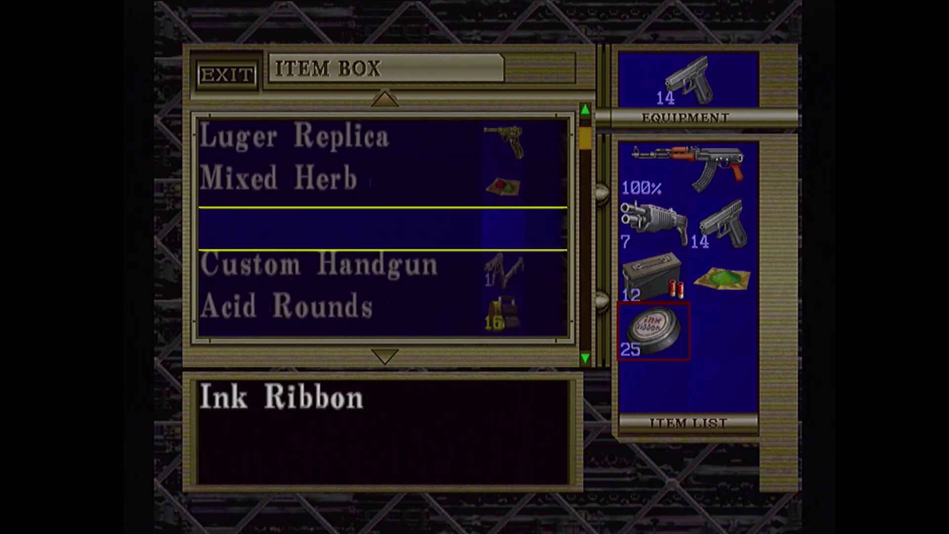
{"action": "key", "text": "Return"}
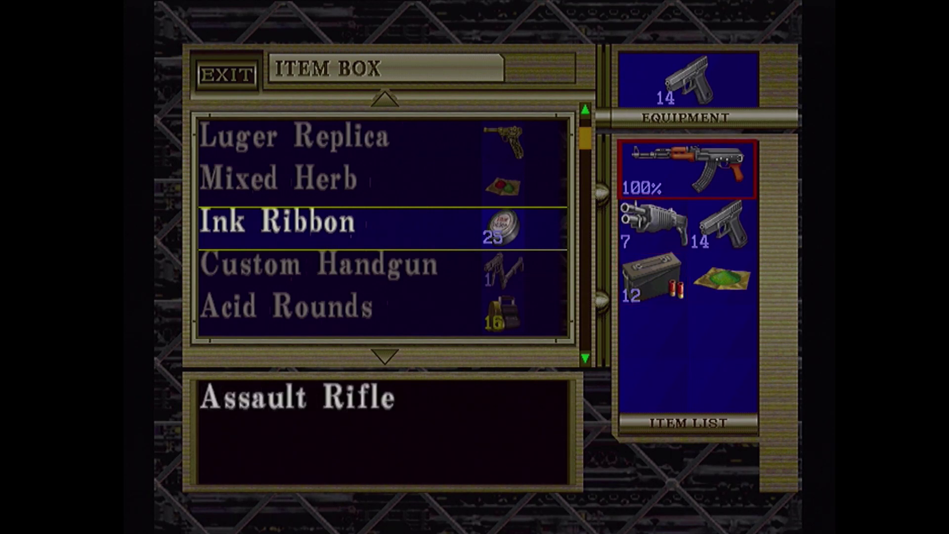
{"action": "key", "text": "Down"}
{"action": "key", "text": "Down"}
{"action": "key", "text": "Down"}
{"action": "key", "text": "Down"}
{"action": "key", "text": "Down"}
{"action": "key", "text": "Down"}
{"action": "key", "text": "Down"}
{"action": "key", "text": "Up"}
{"action": "key", "text": "Return"}
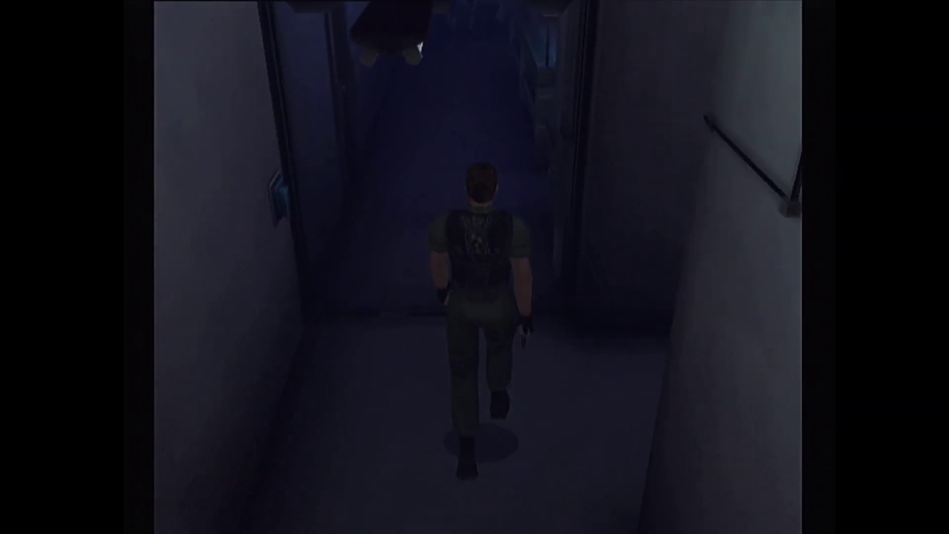
{"action": "key", "text": "Up"}
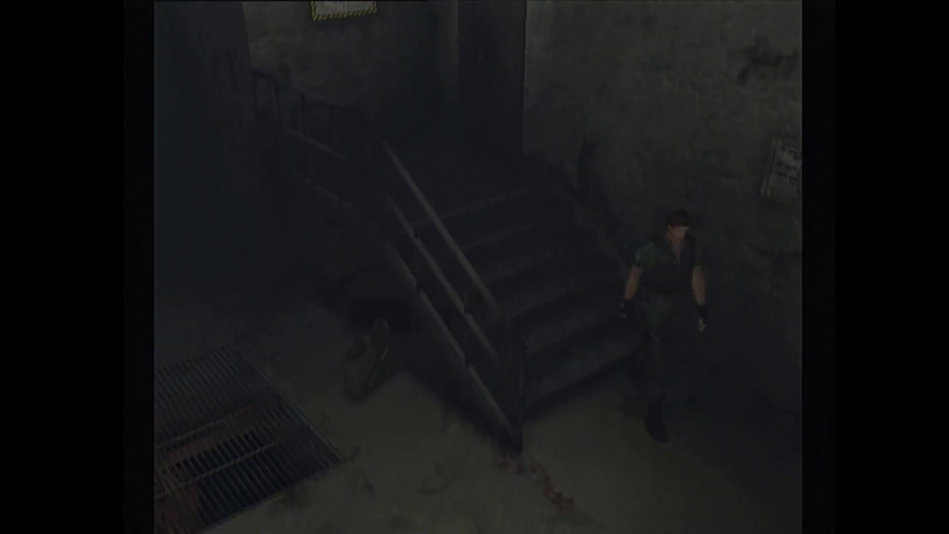
- Walk back down the corridor, check the B1F map and visit the desk before leaving
{"action": "key", "text": "m"}
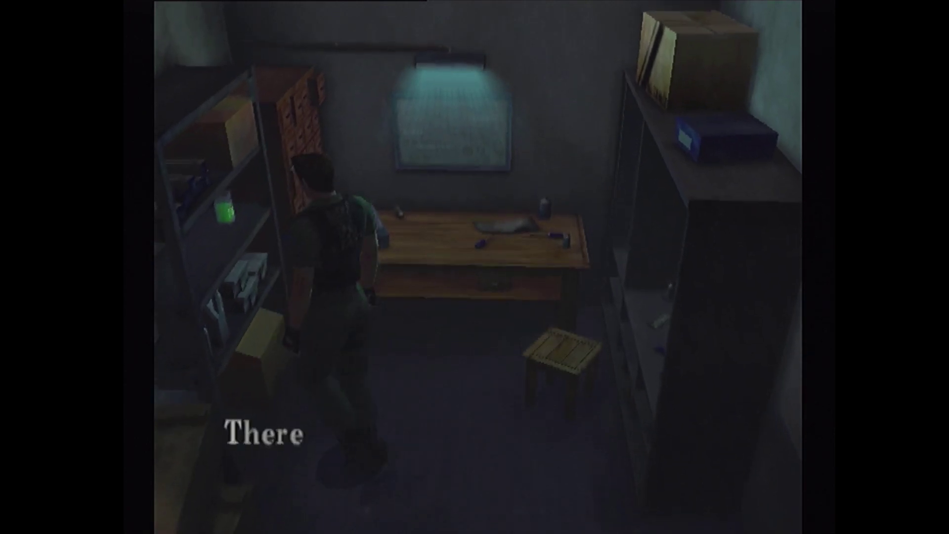
{"action": "key", "text": "Return"}
{"action": "key", "text": "Return"}
{"action": "key", "text": "Return"}
{"action": "key", "text": "Up"}
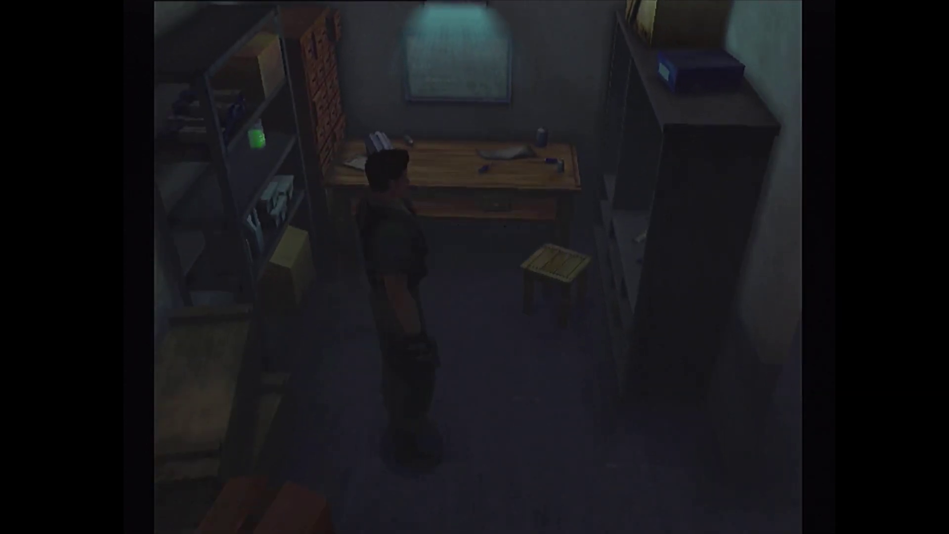
{"action": "key", "text": "Up"}
{"action": "key", "text": "Down"}
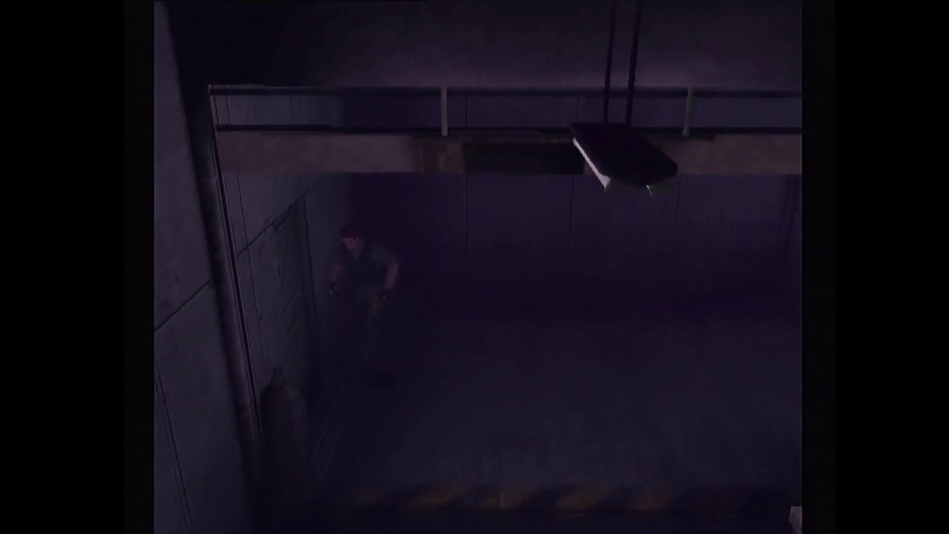
- Check the B1F map, run into the next room and climb the staircase
{"action": "key", "text": "BackSpace"}
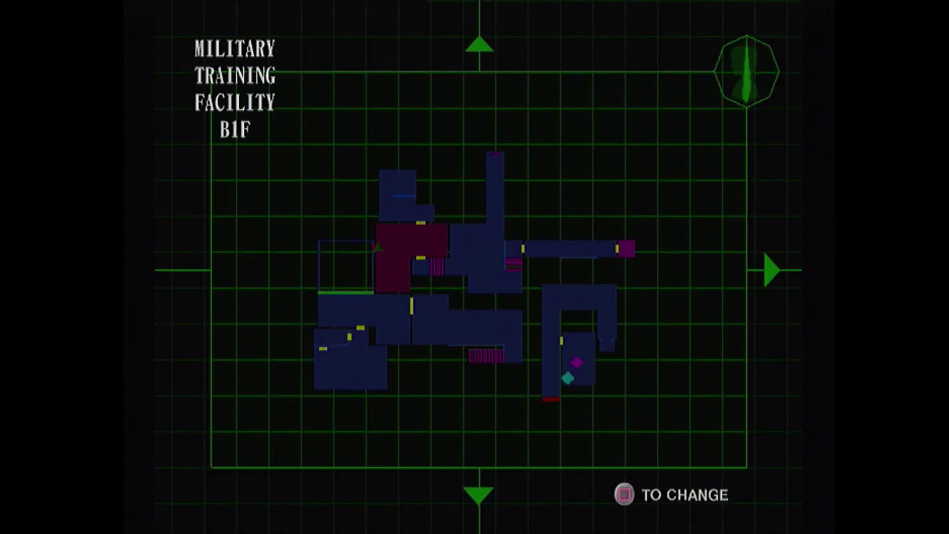
{"action": "key", "text": "BackSpace"}
{"action": "key", "text": "Up"}
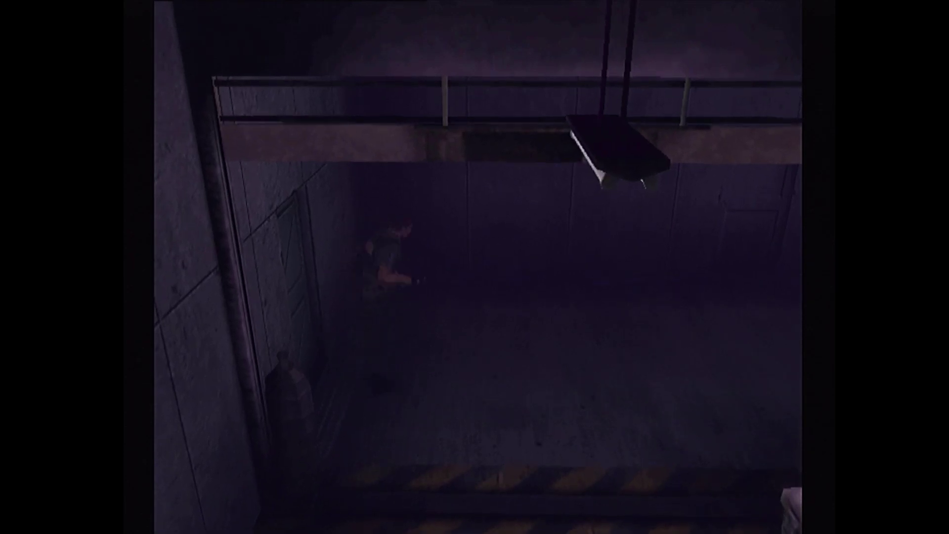
{"action": "key", "text": "Up"}
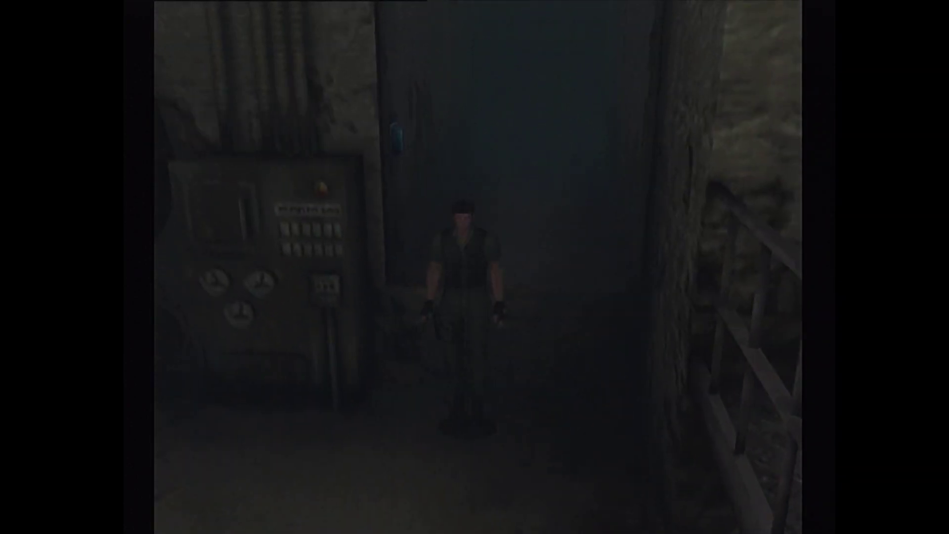
{"action": "key", "text": "m"}
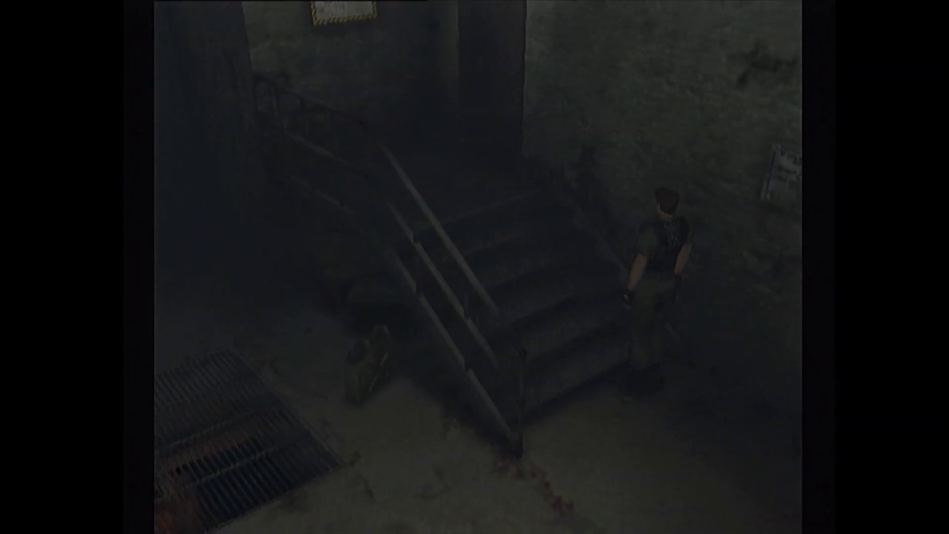
{"action": "key", "text": "Up"}
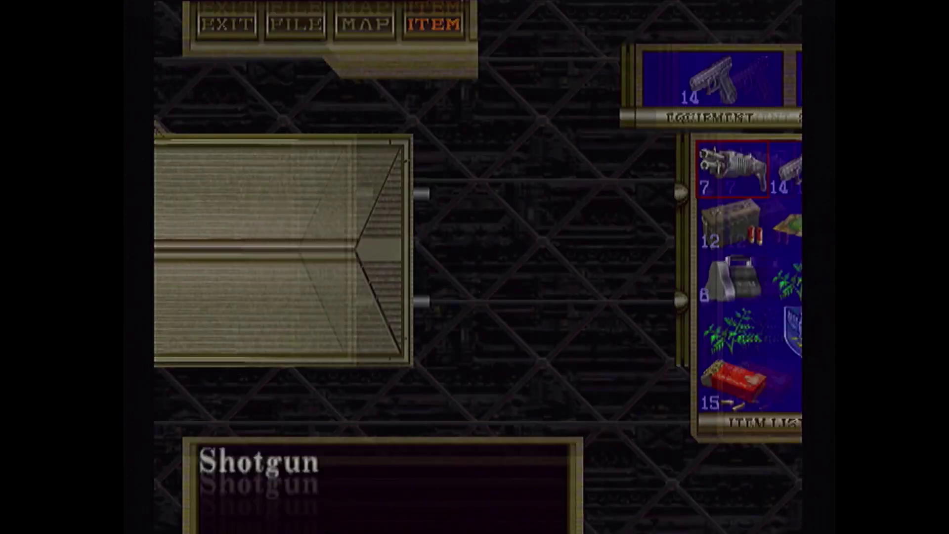
{"action": "key", "text": "Tab"}
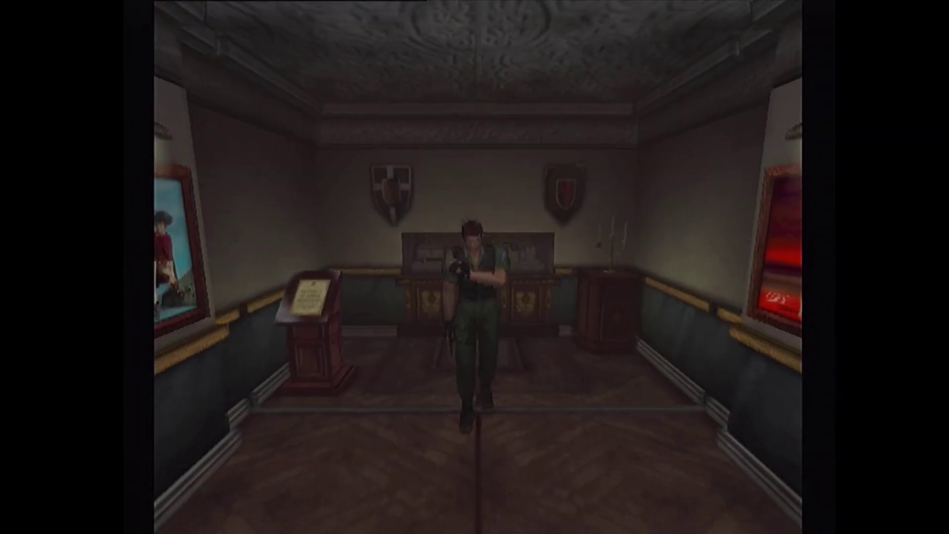
- Use the Green Herb from the inventory to heal Chris
{"action": "key", "text": "Down"}
{"action": "key", "text": "Down"}
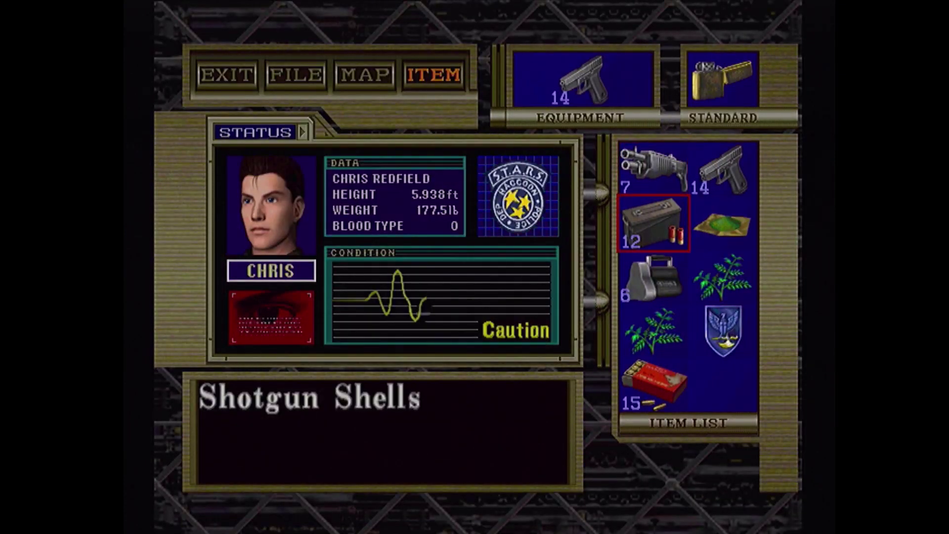
{"action": "key", "text": "Return"}
{"action": "key", "text": "Return"}
{"action": "key", "text": "Tab"}
{"action": "key", "text": "Tab"}
- Examine and rotate the Eagle Plate, then close the inventory
{"action": "key", "text": "Down"}
{"action": "key", "text": "Down"}
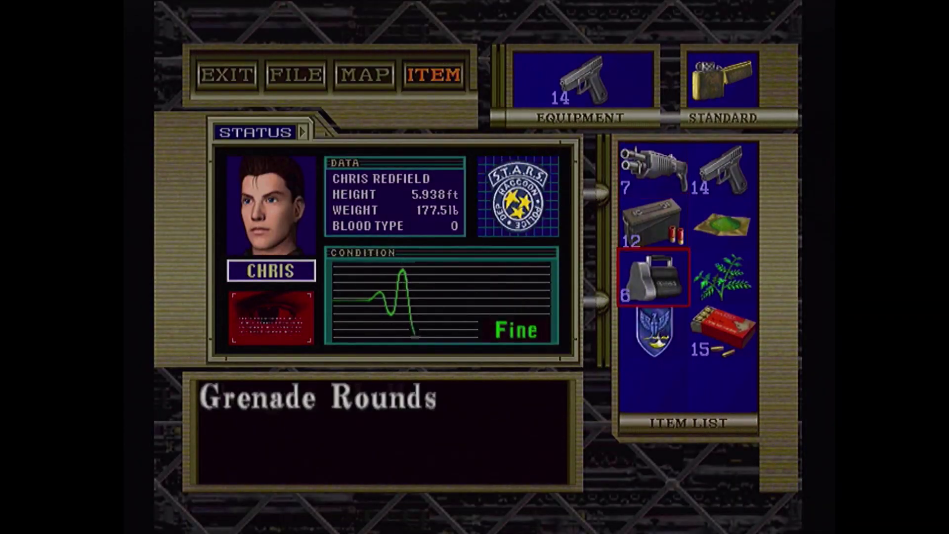
{"action": "key", "text": "Down"}
{"action": "key", "text": "Return"}
{"action": "key", "text": "Return"}
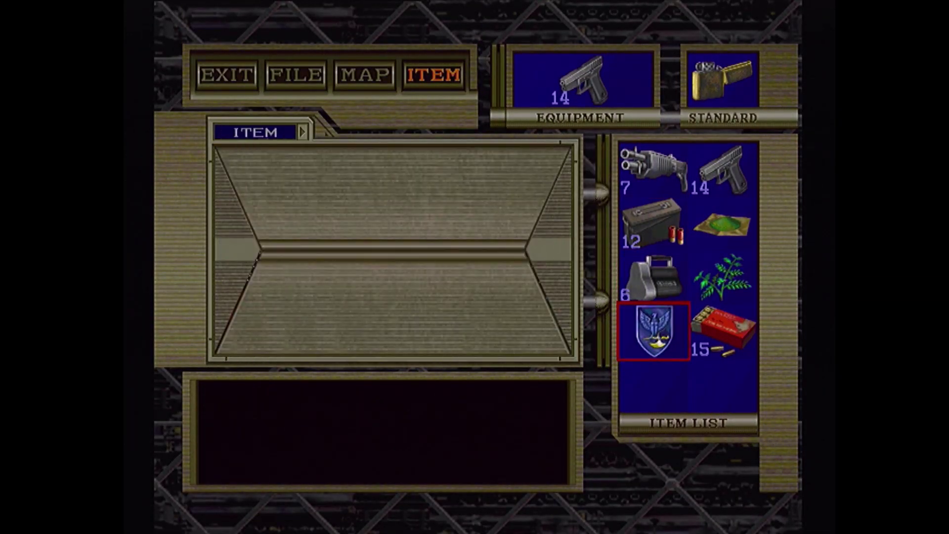
{"action": "key", "text": "Left"}
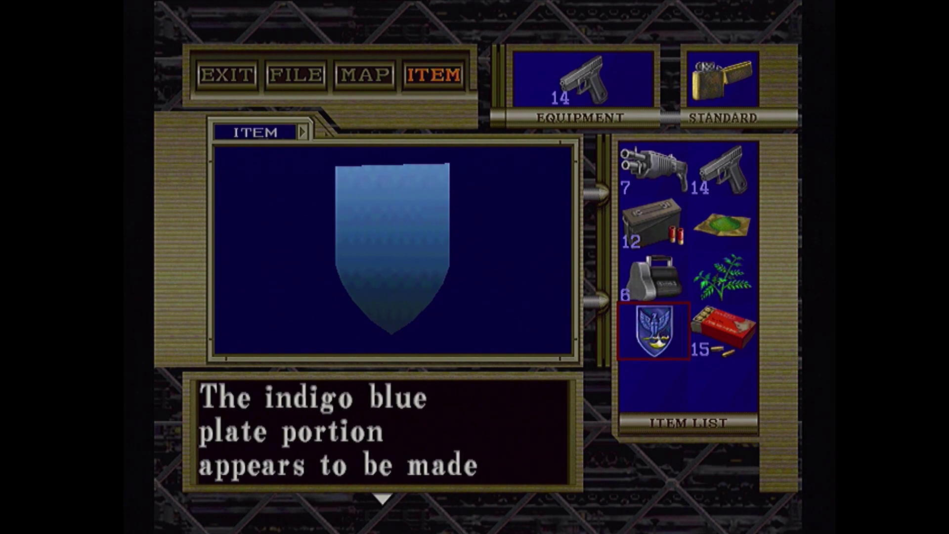
{"action": "key", "text": "Left"}
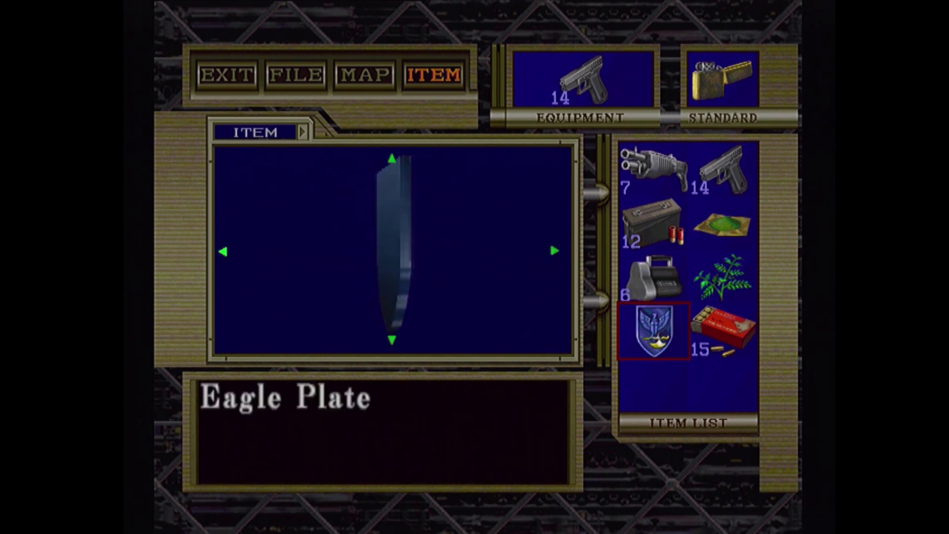
{"action": "key", "text": "Left"}
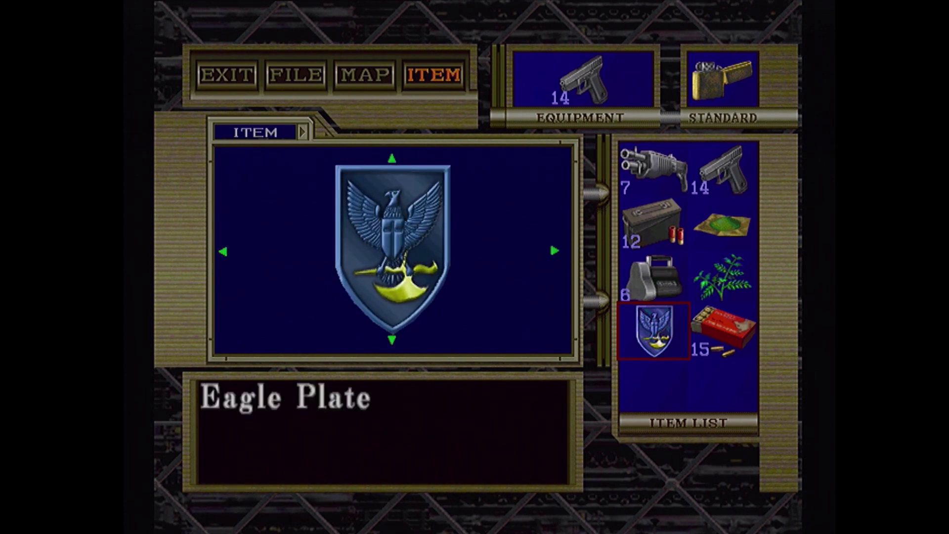
{"action": "key", "text": "Escape"}
{"action": "key", "text": "Escape"}
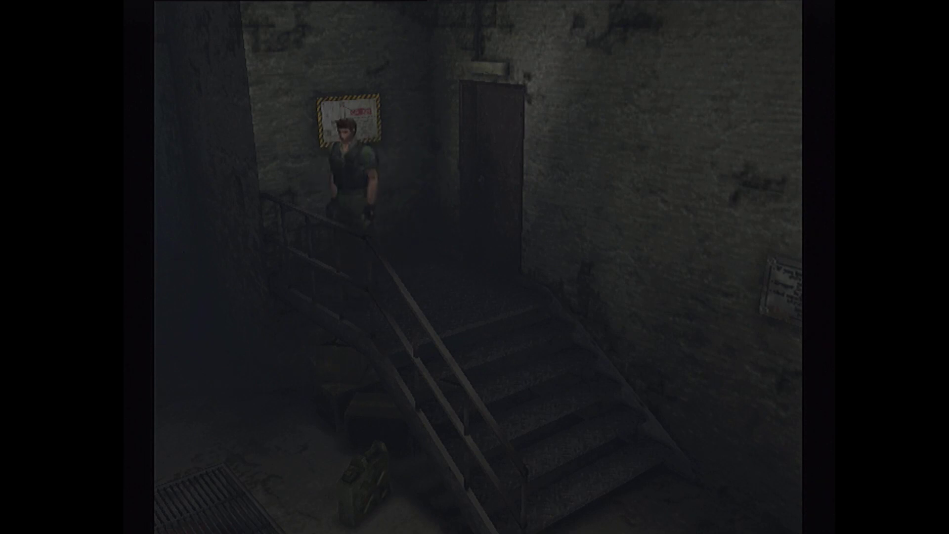
- Walk down the dim corridor to the storeroom, read the chemicals message and leave
{"action": "key", "text": "Up"}
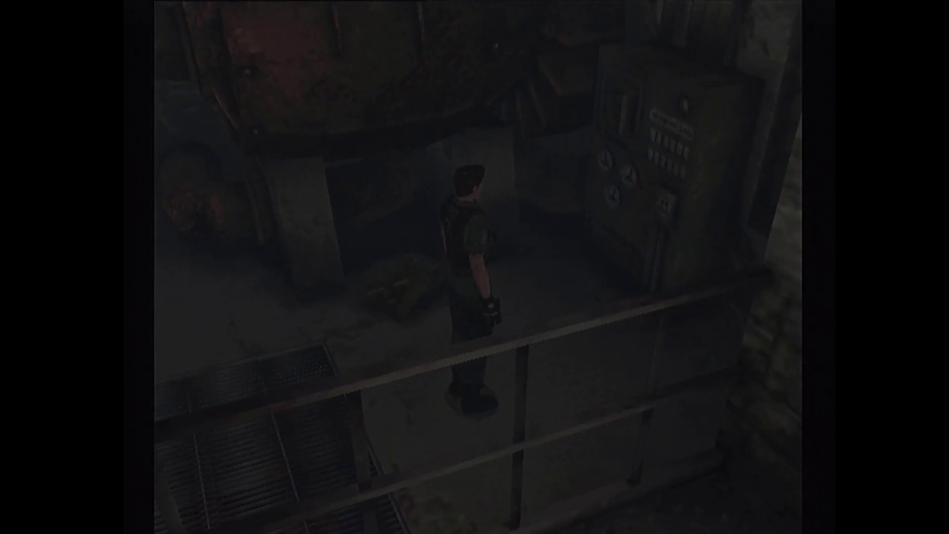
{"action": "key", "text": "Up"}
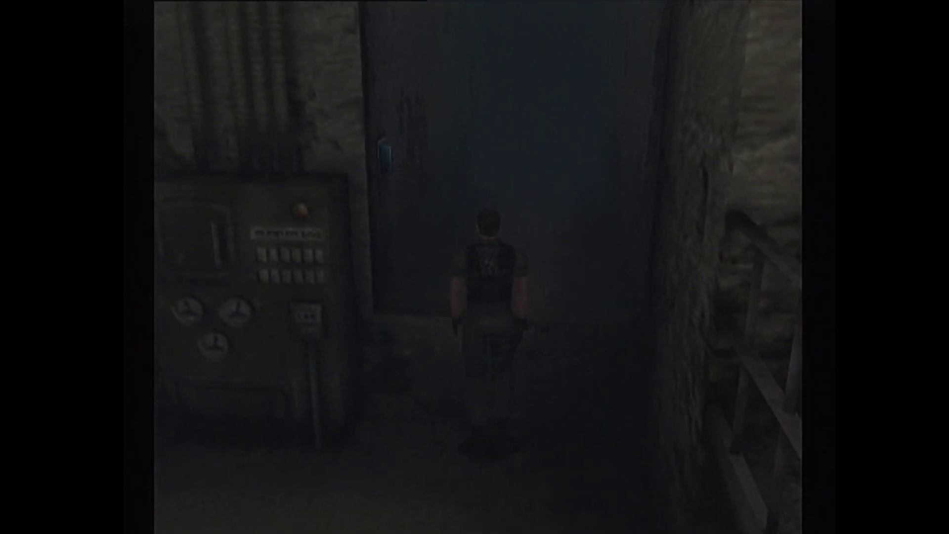
{"action": "key", "text": "Up"}
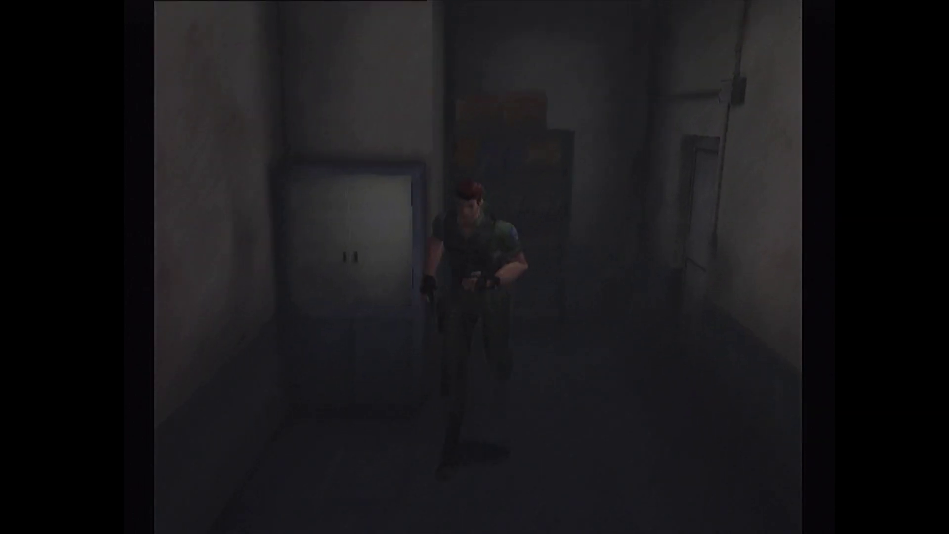
{"action": "key", "text": "Up"}
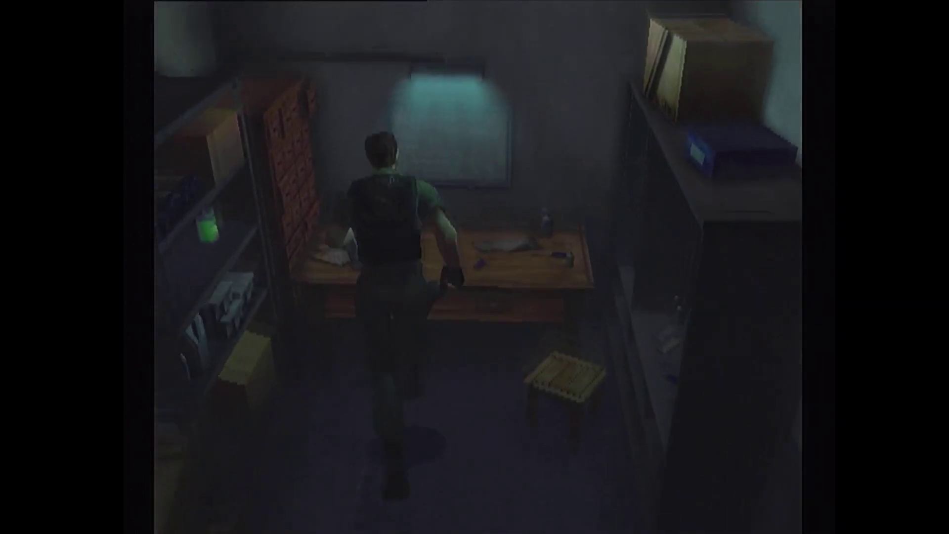
{"action": "key", "text": "Left"}
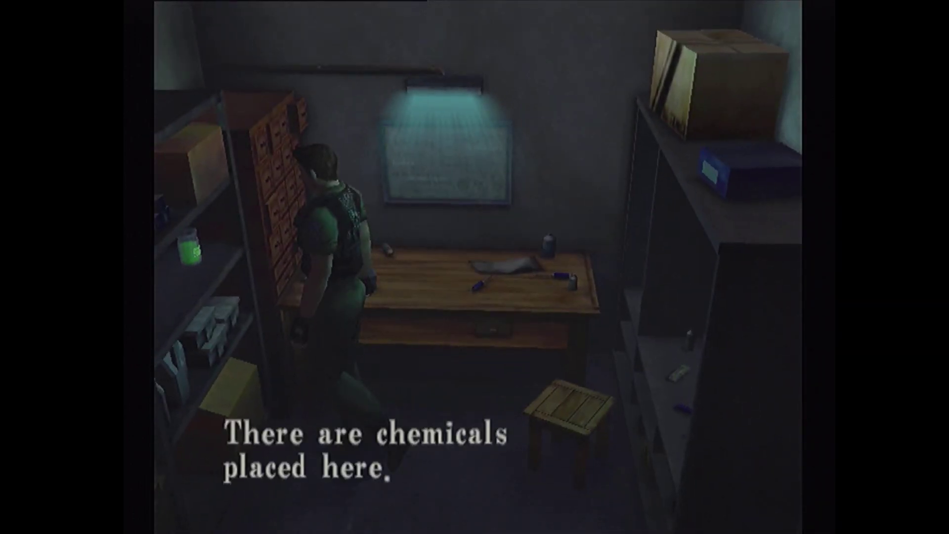
{"action": "key", "text": "Return"}
{"action": "key", "text": "Left"}
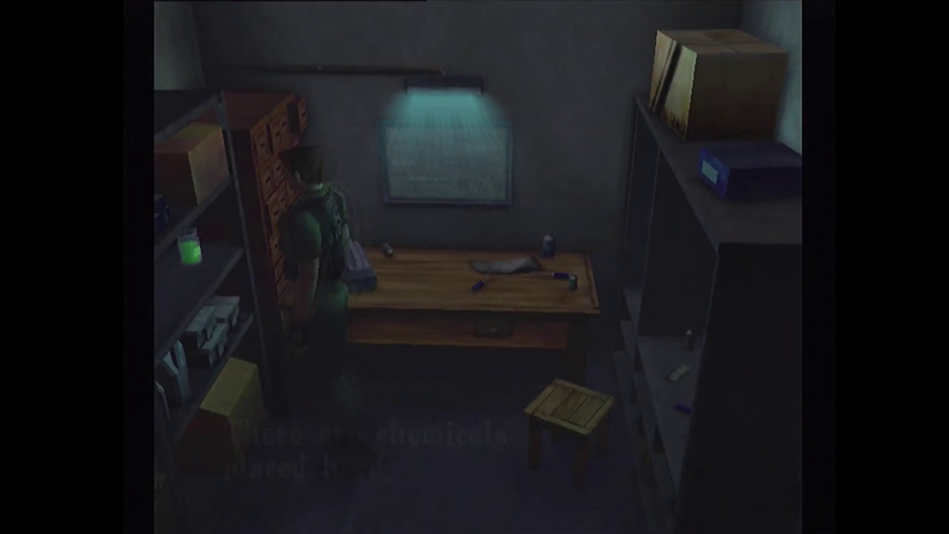
{"action": "key", "text": "Up"}
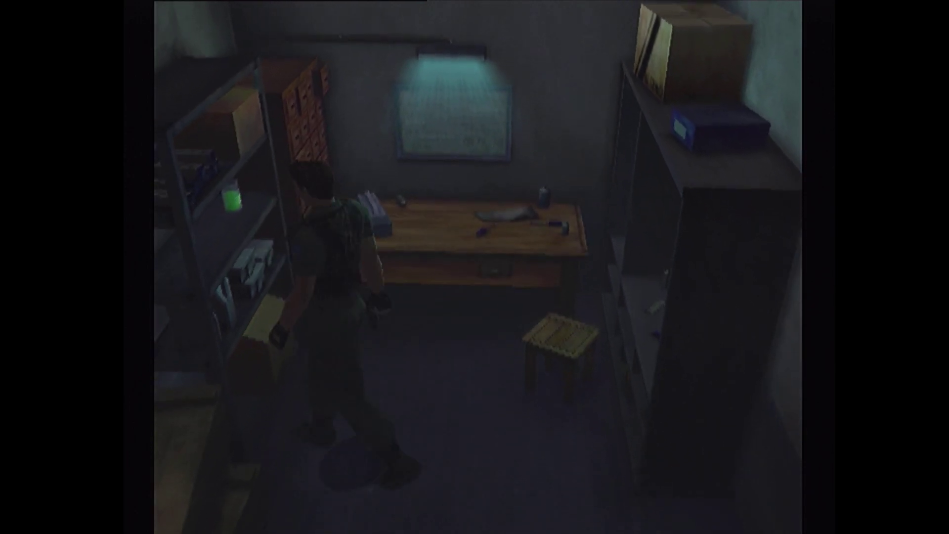
{"action": "key", "text": "Up"}
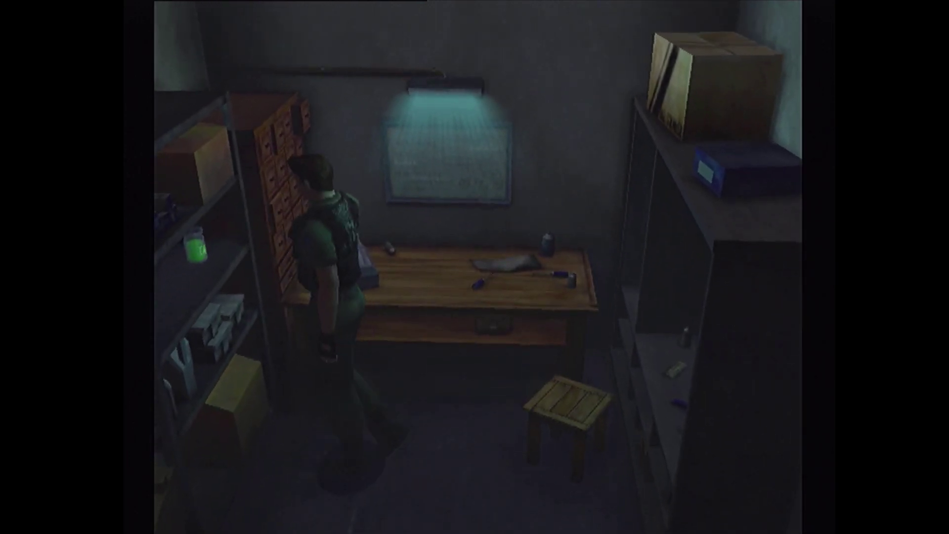
{"action": "key", "text": "Up"}
{"action": "key", "text": "Up"}
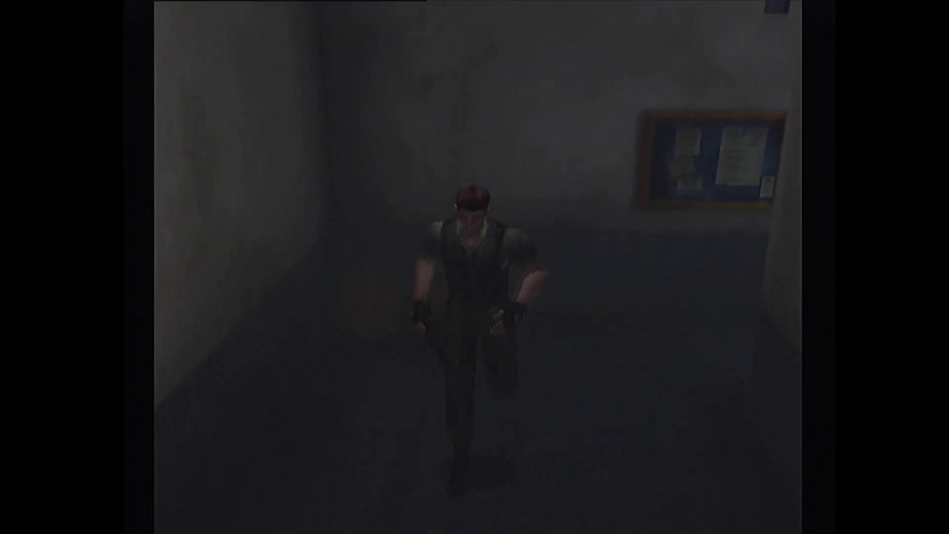
- Enter the room beside the corridor, check the B1F map and read the blocked-door message
{"action": "key", "text": "Return"}
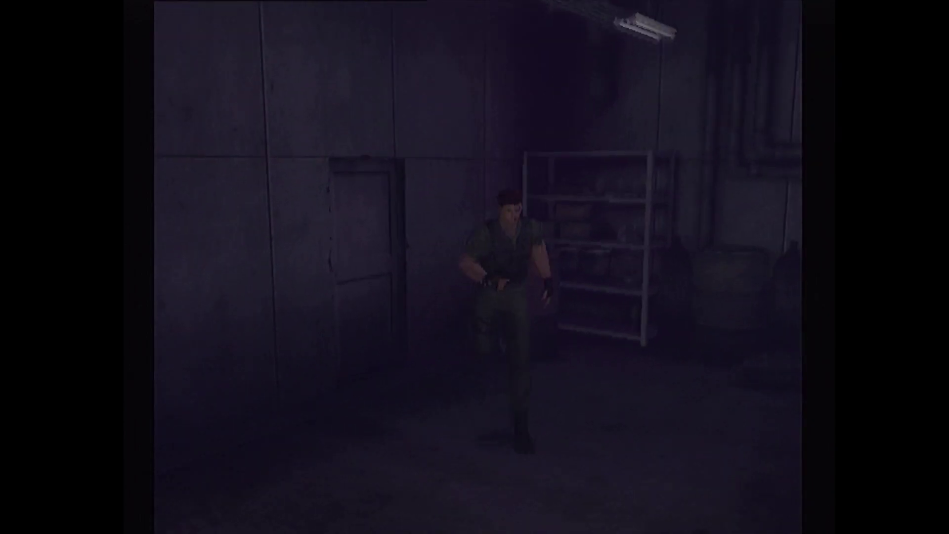
{"action": "key", "text": "Up"}
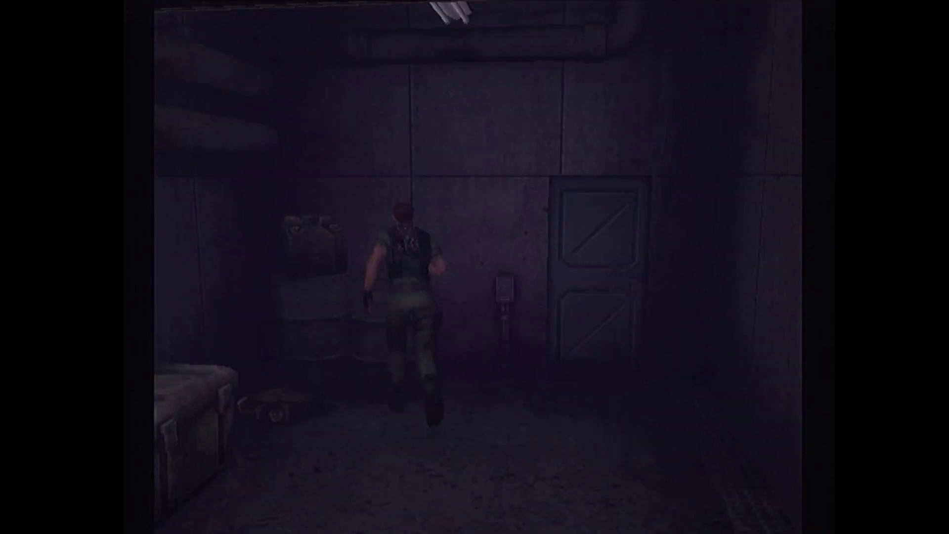
{"action": "key", "text": "m"}
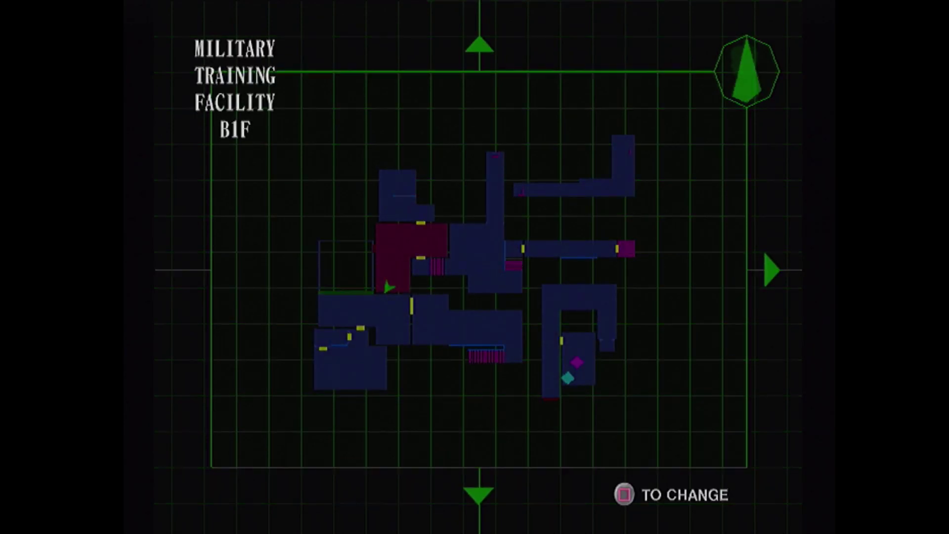
{"action": "key", "text": "m"}
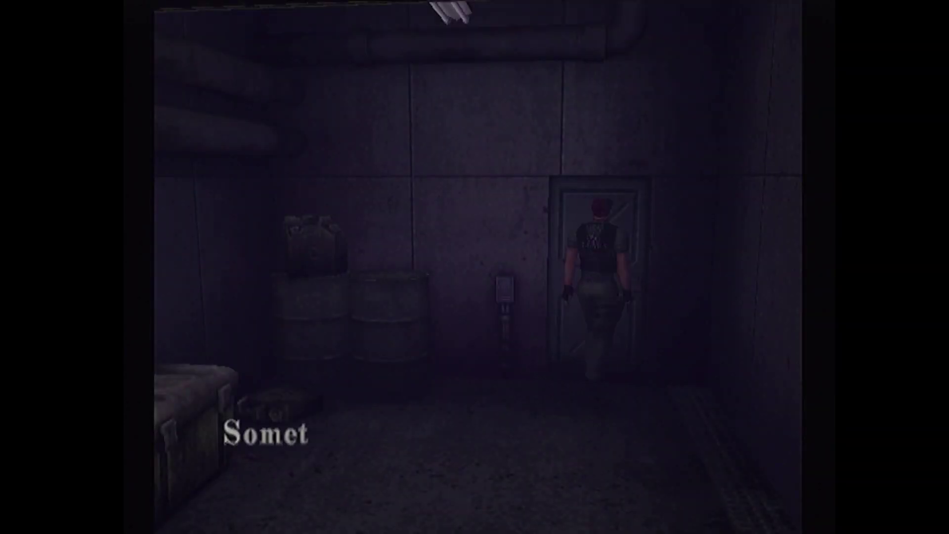
{"action": "key", "text": "Return"}
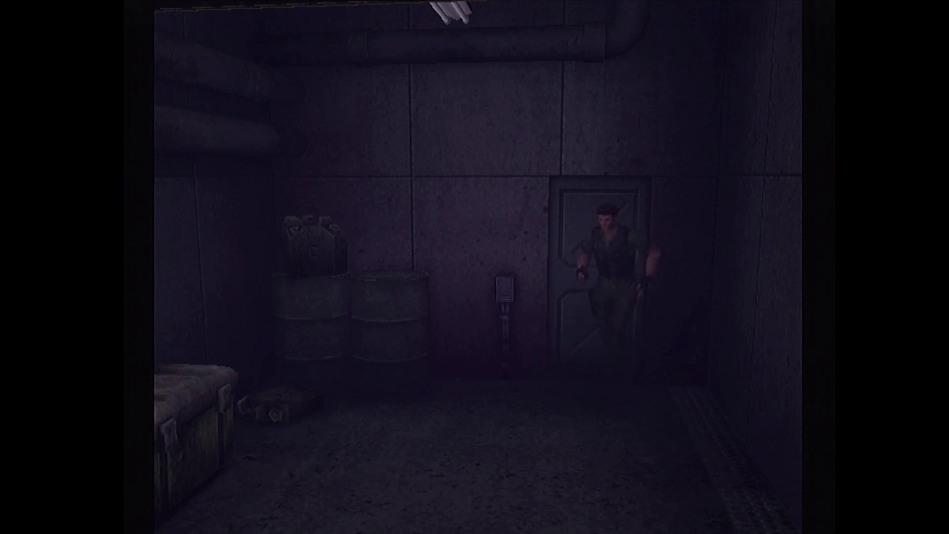
{"action": "key", "text": "m"}
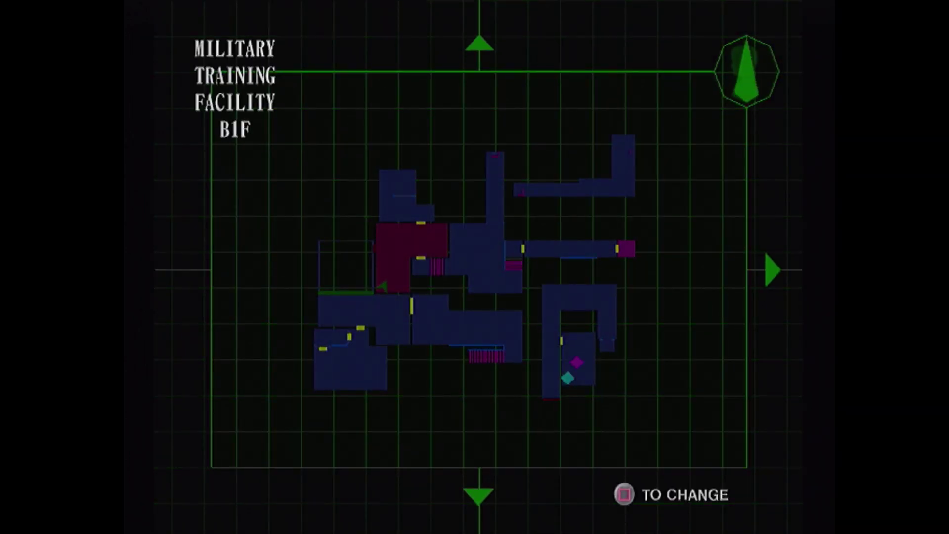
{"action": "key", "text": "Escape"}
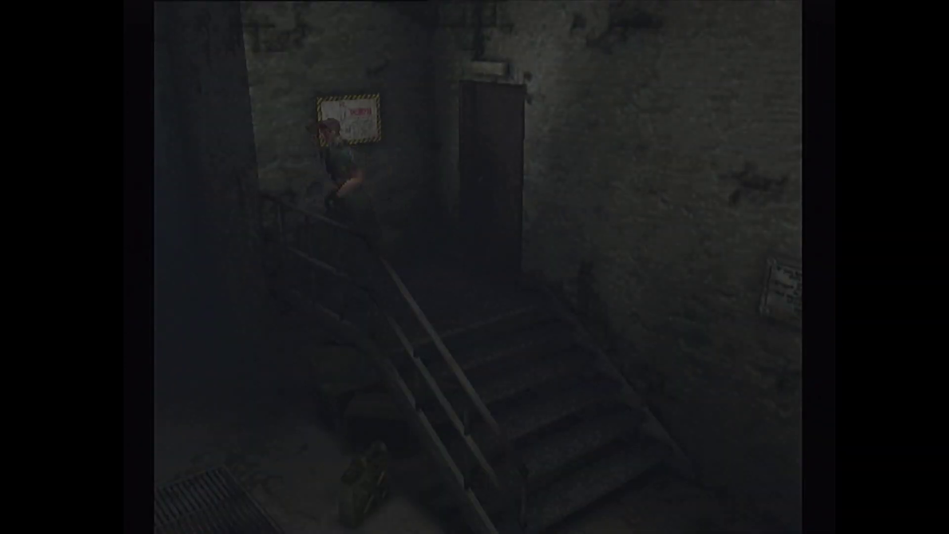
- Go down the staircase and corridor into the office, then walk away from the fires
{"action": "key", "text": "Up"}
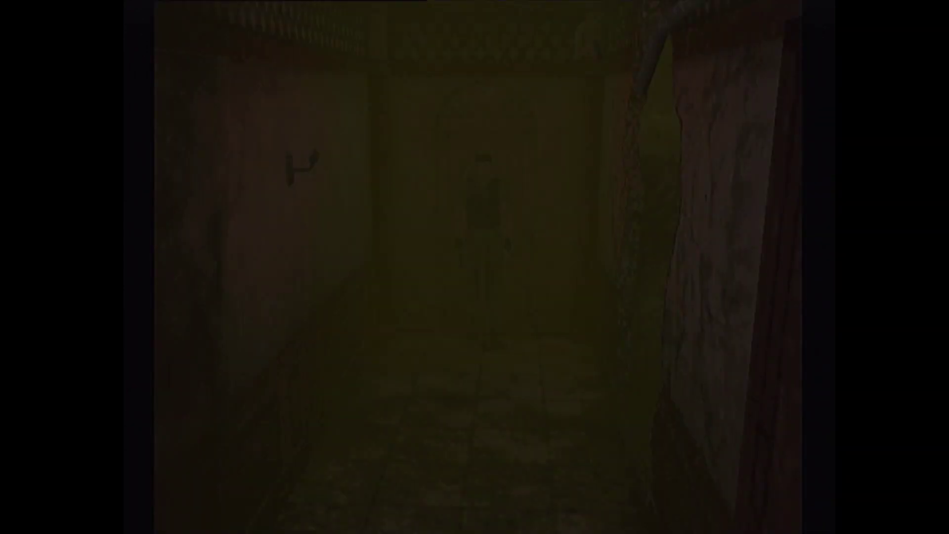
{"action": "key", "text": "Up"}
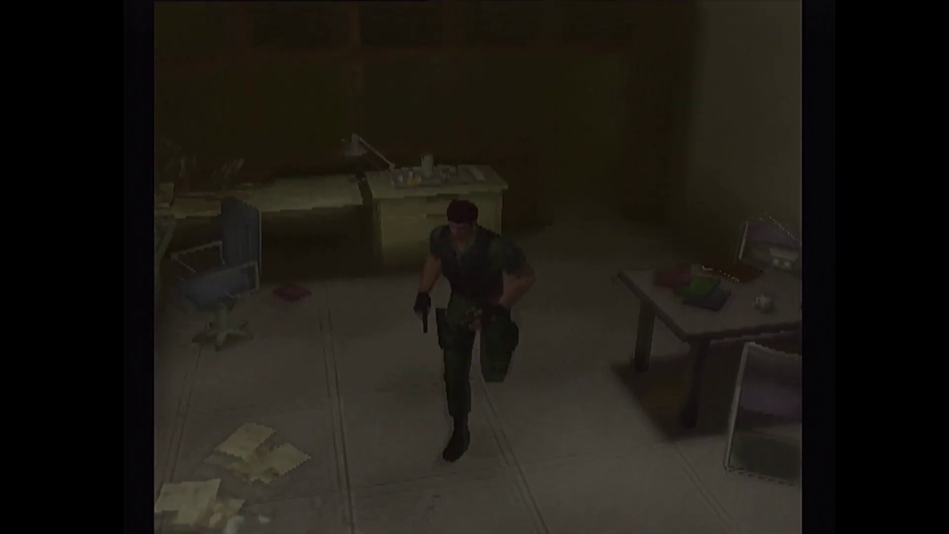
{"action": "key", "text": "Up"}
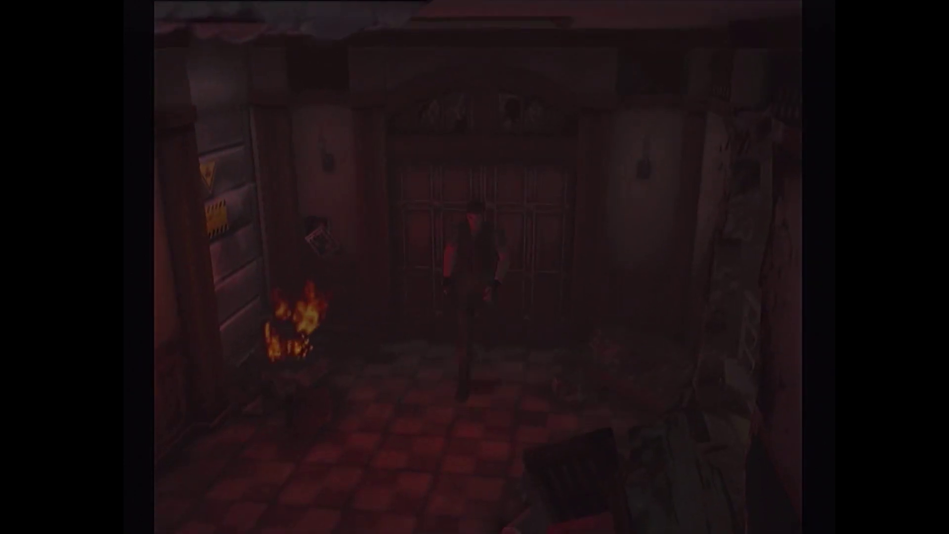
{"action": "key", "text": "Up"}
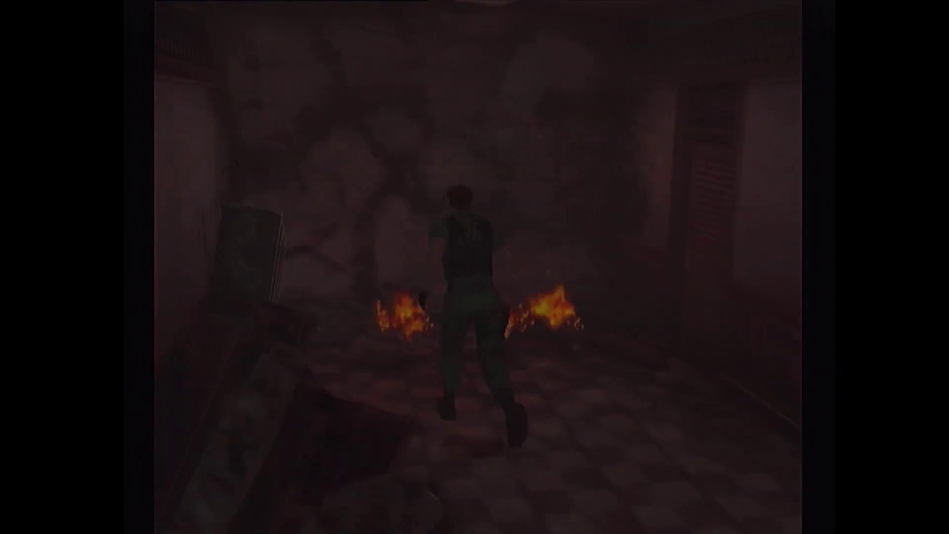
{"action": "key", "text": "Right"}
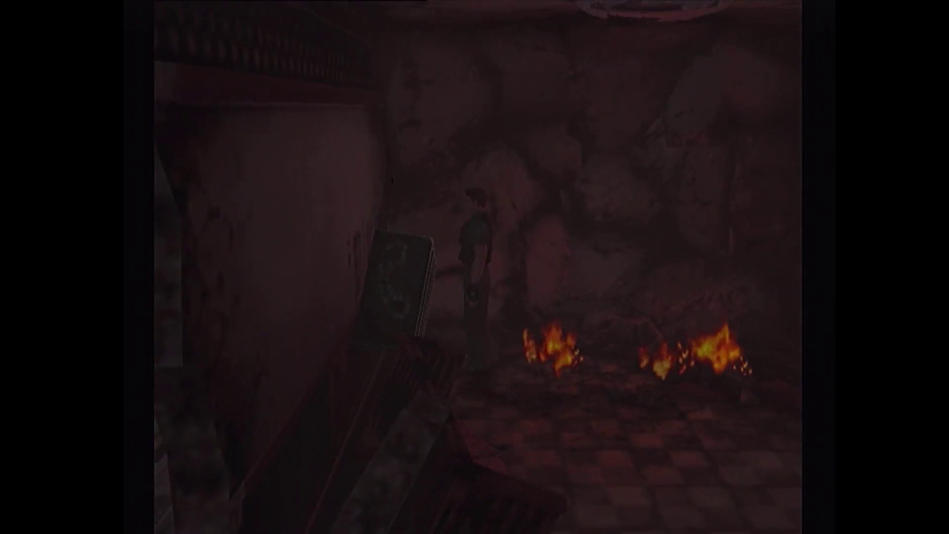
{"action": "key", "text": "Up"}
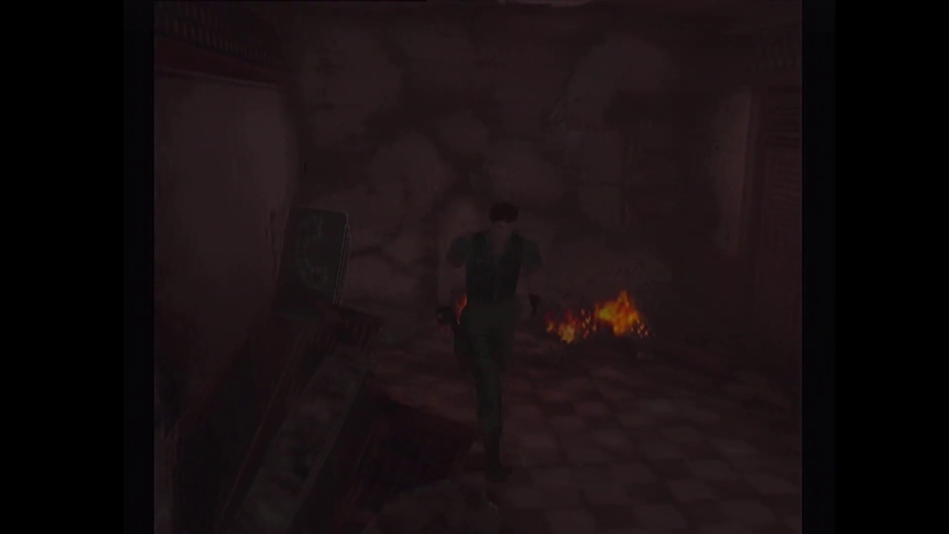
{"action": "key", "text": "Up"}
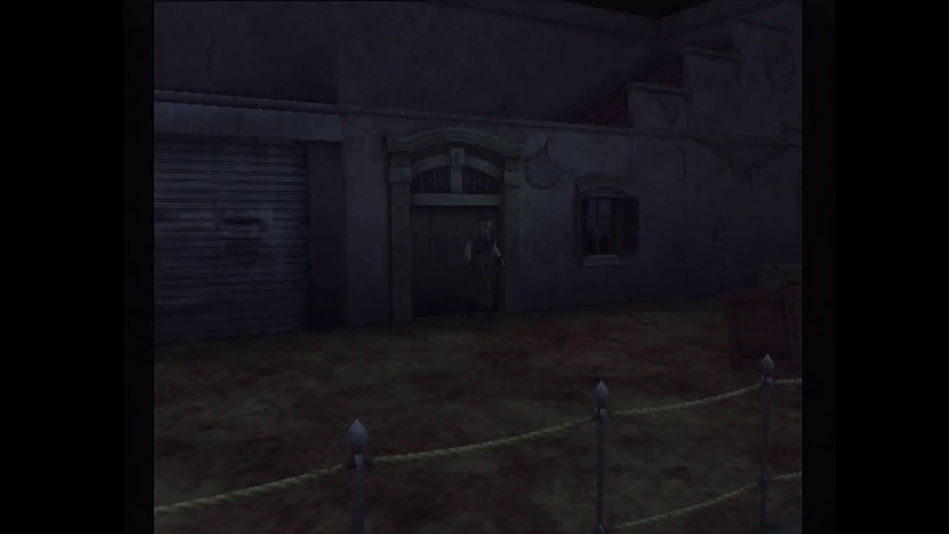
- Try the blocked far door, then run back past the building to the shutter
{"action": "key", "text": "Up"}
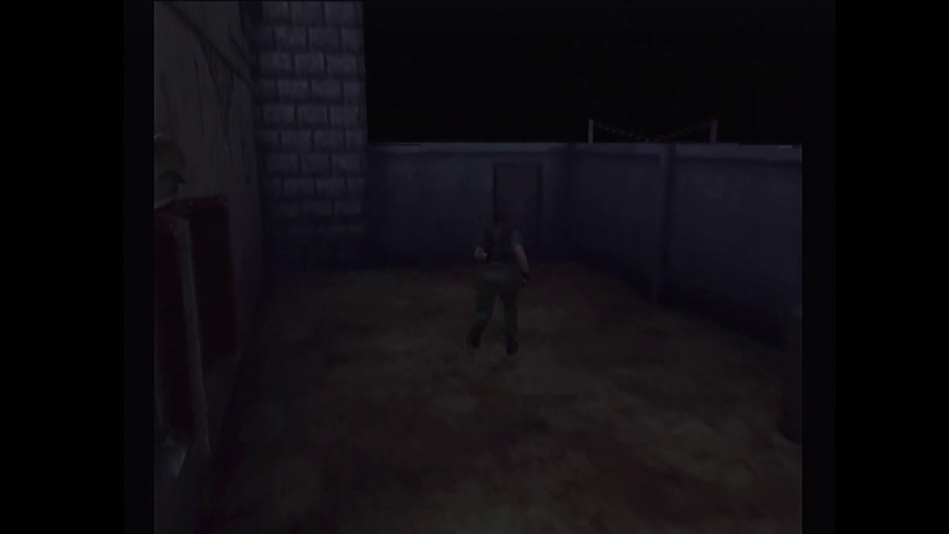
{"action": "key", "text": "Up"}
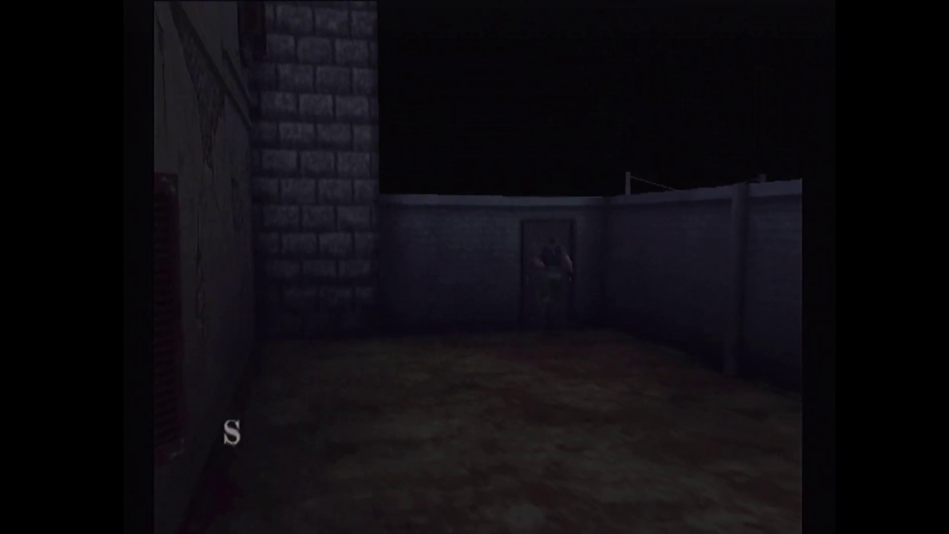
{"action": "key", "text": "Return"}
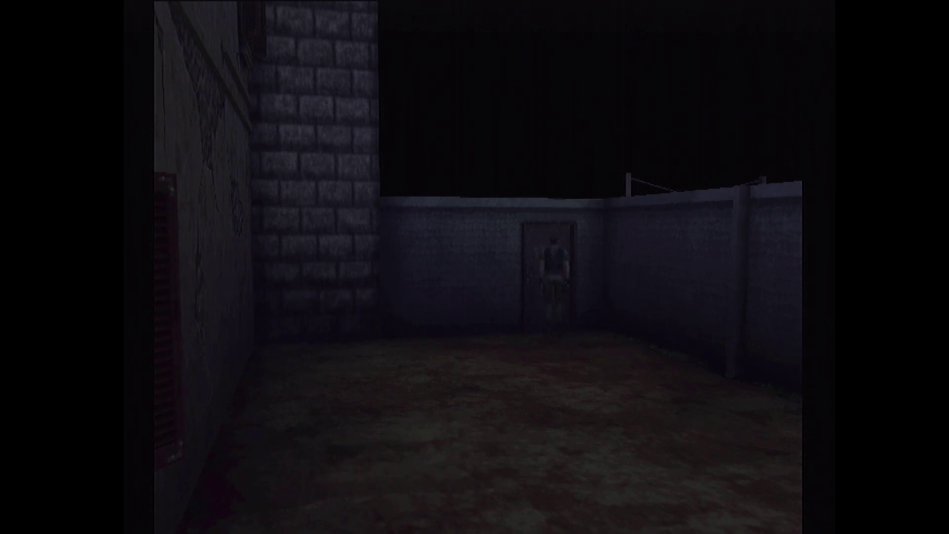
{"action": "key", "text": "Up"}
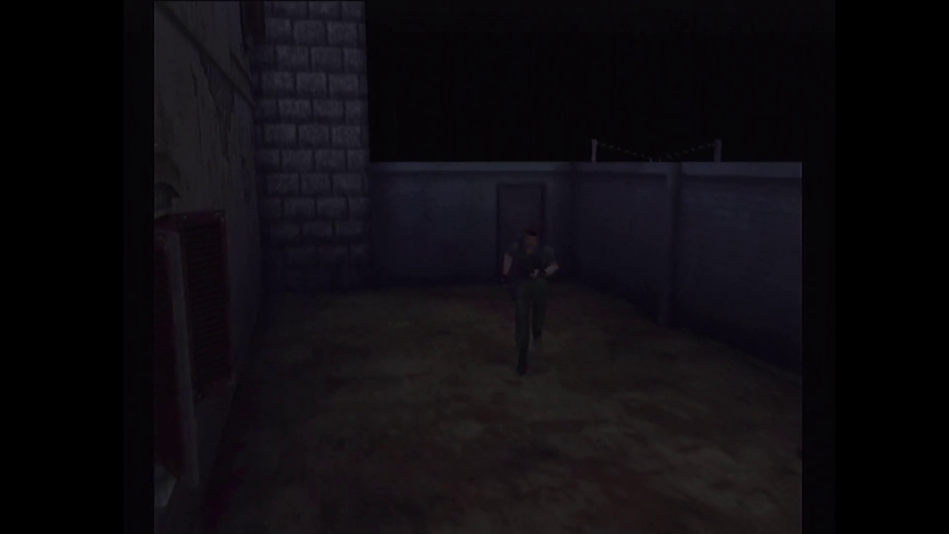
{"action": "key", "text": "Up"}
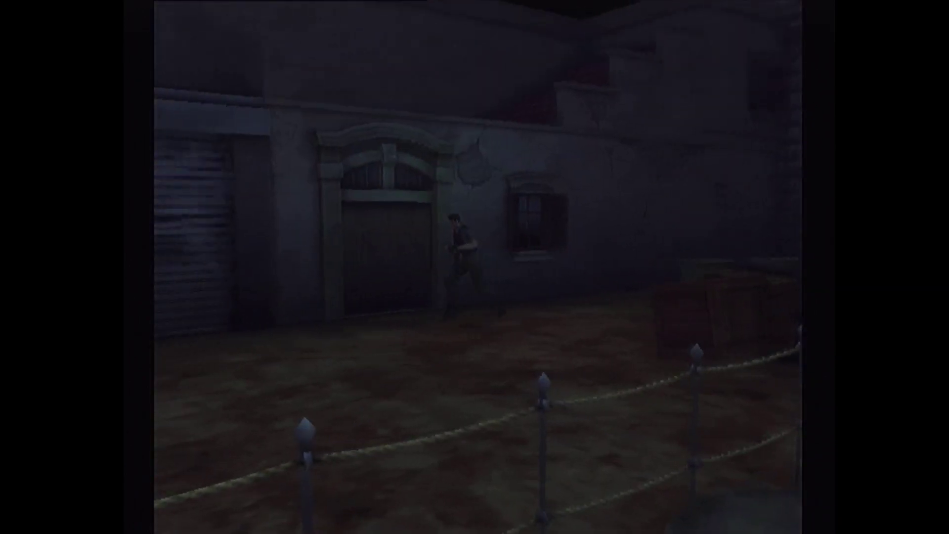
{"action": "key", "text": "Up"}
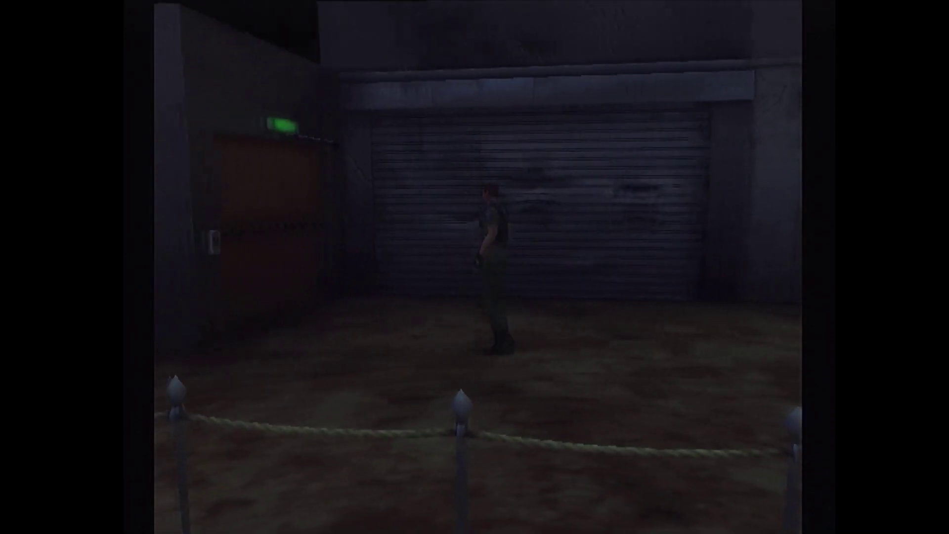
{"action": "key", "text": "Up"}
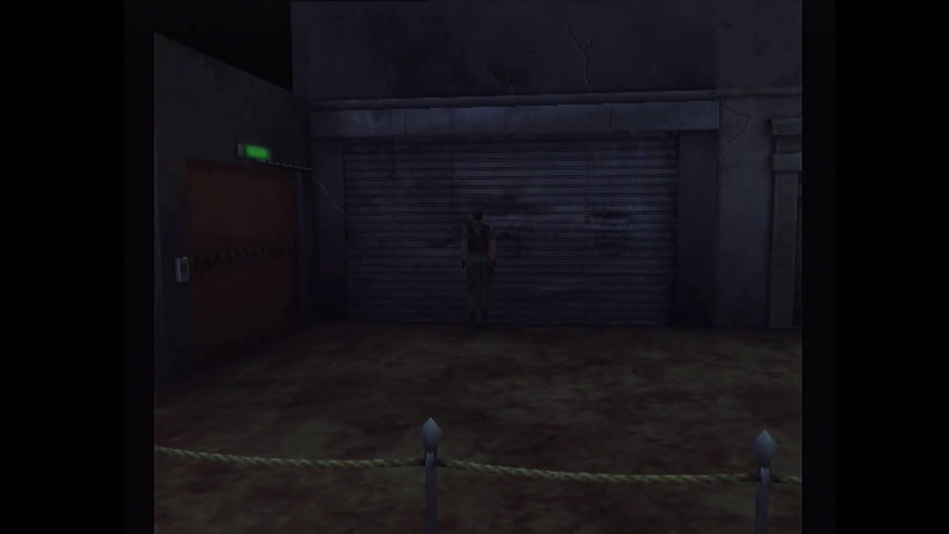
- Check the 1F map, go through the green-light door and pass through the next room
{"action": "key", "text": "BackSpace"}
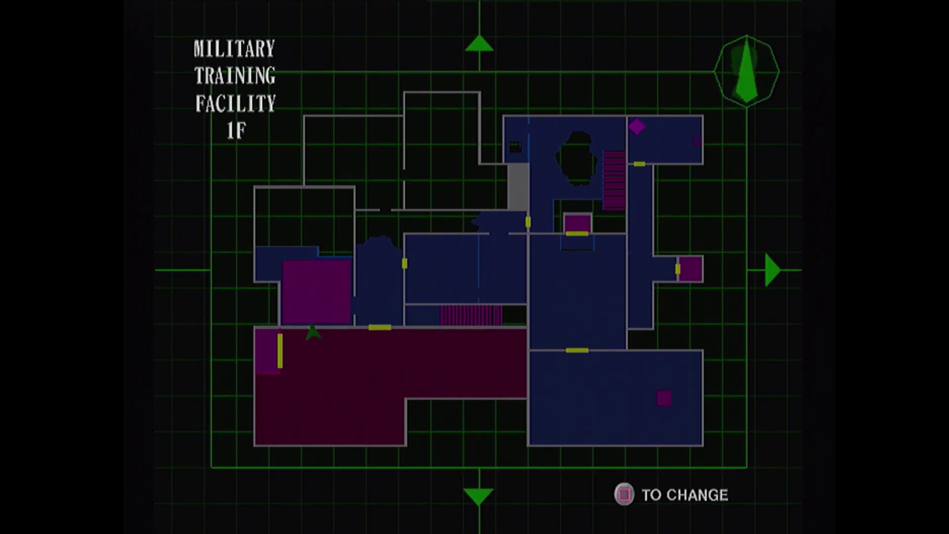
{"action": "key", "text": "BackSpace"}
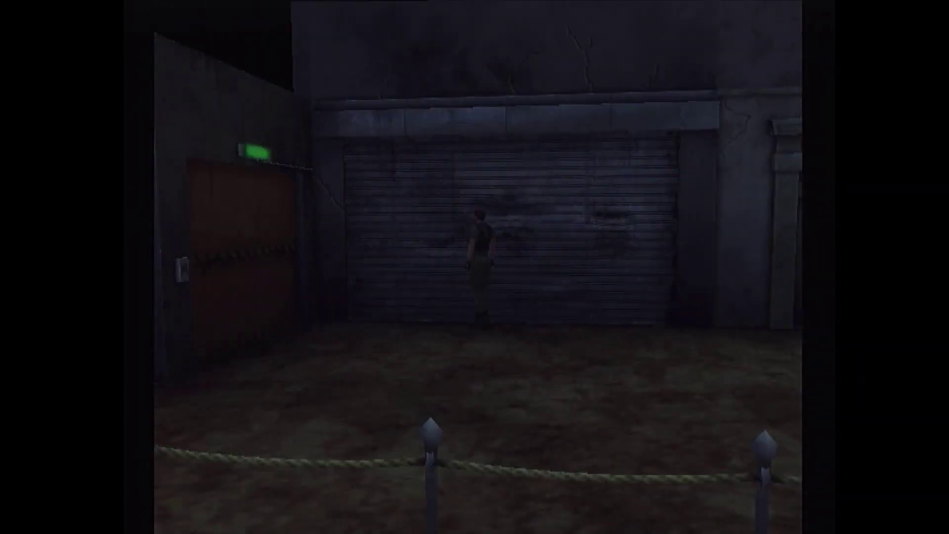
{"action": "key", "text": "Left"}
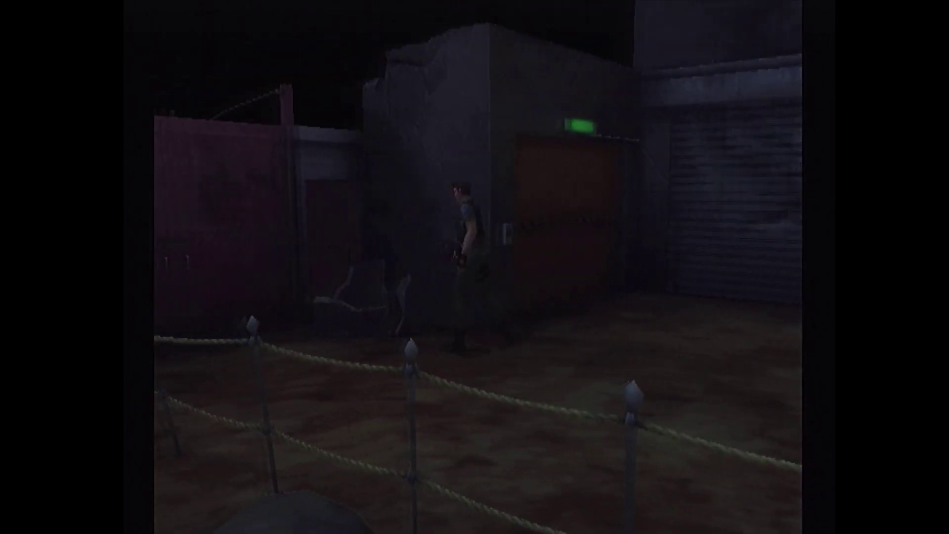
{"action": "key", "text": "Up"}
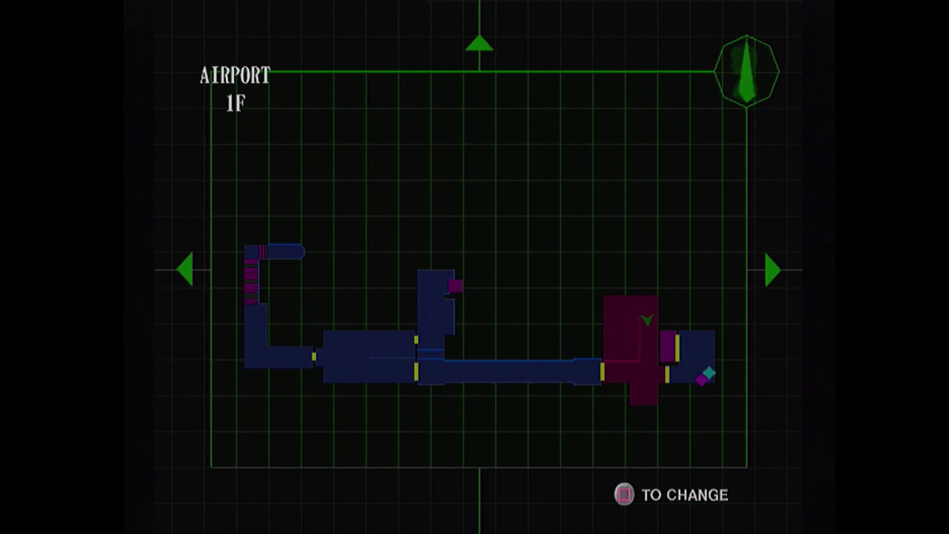
{"action": "key", "text": "Escape"}
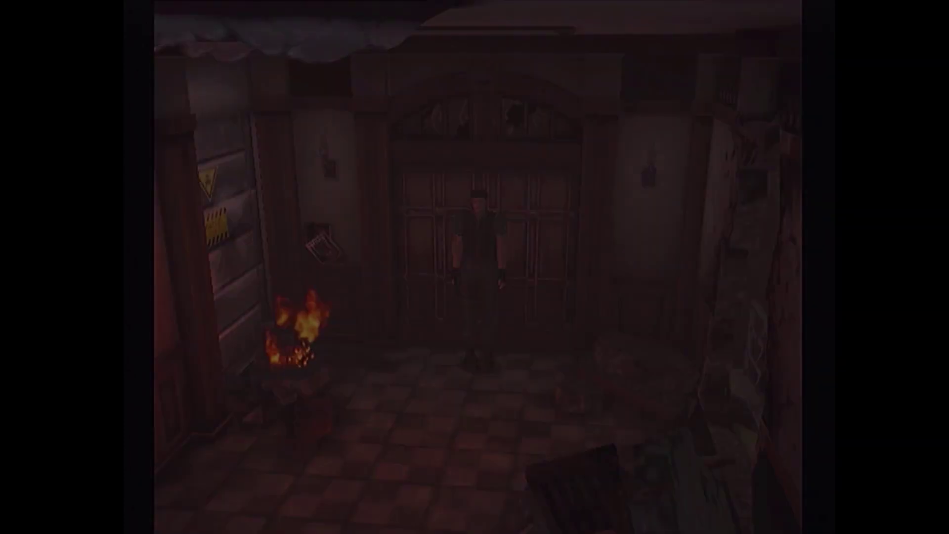
{"action": "key", "text": "Up"}
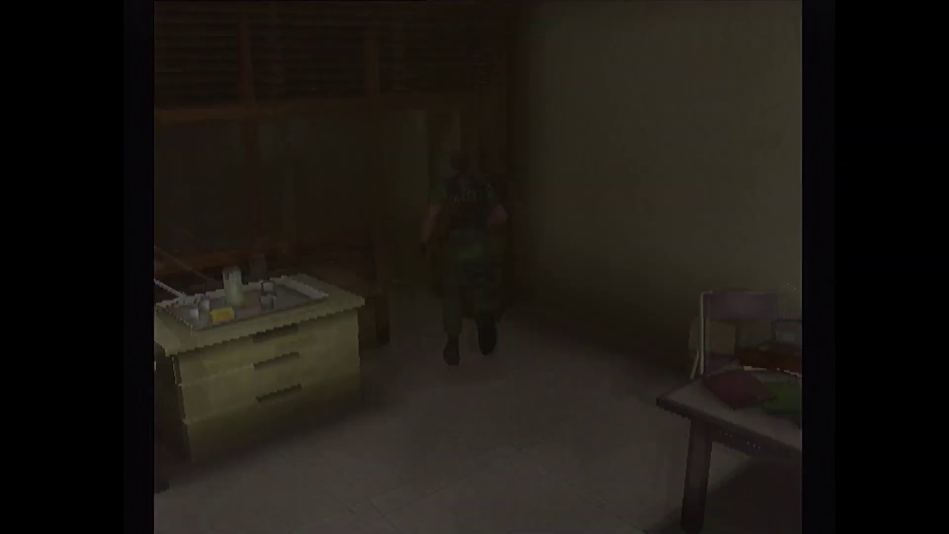
{"action": "key", "text": "Up"}
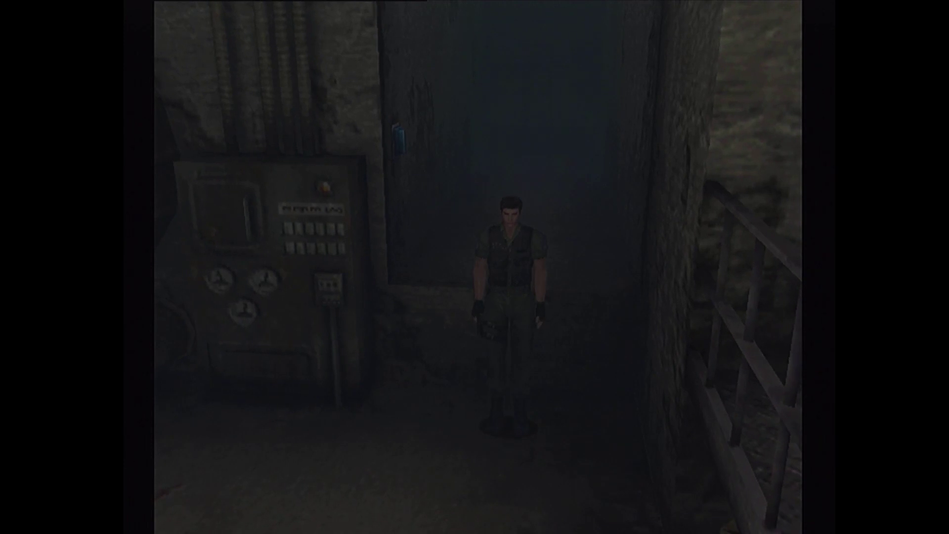
- Browse the facility maps across the 2F, 1F, B1F and B2F floor plans
{"action": "key", "text": "m"}
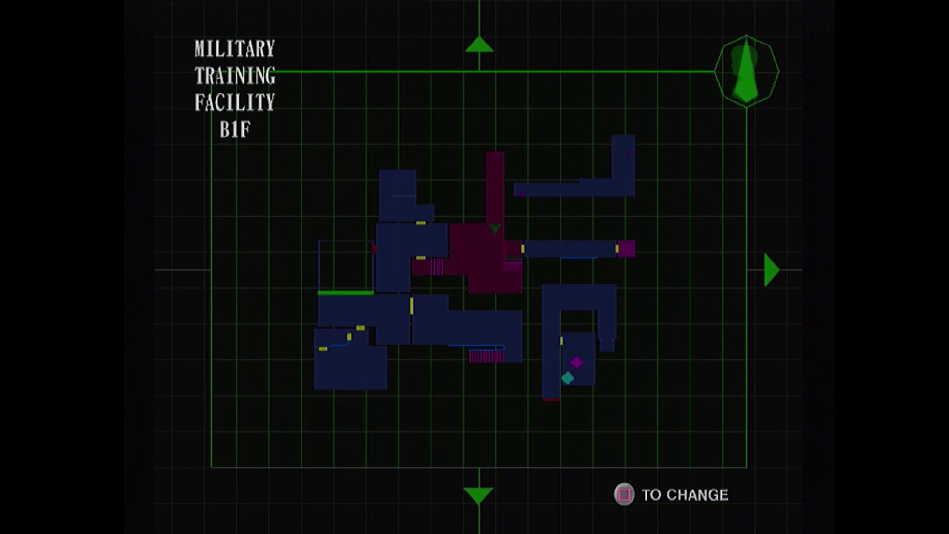
{"action": "key", "text": "Escape"}
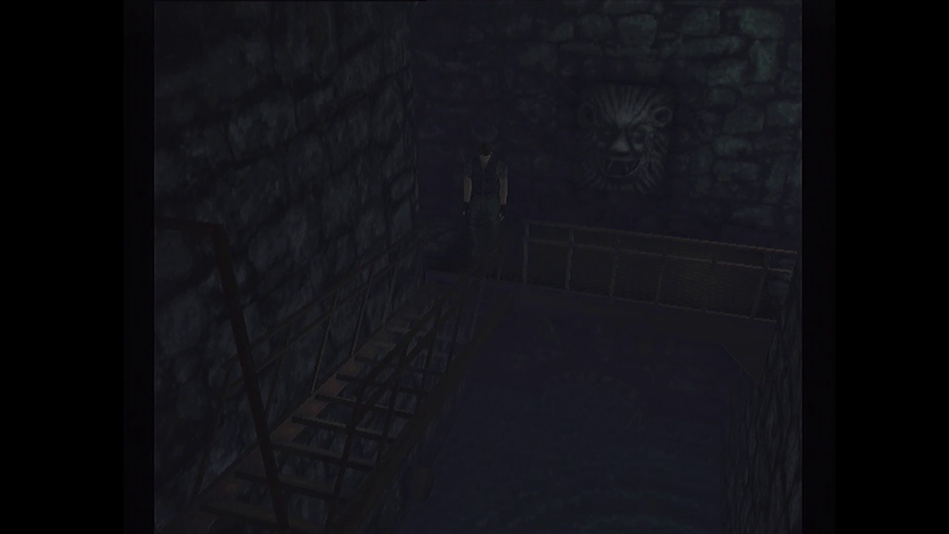
{"action": "key", "text": "m"}
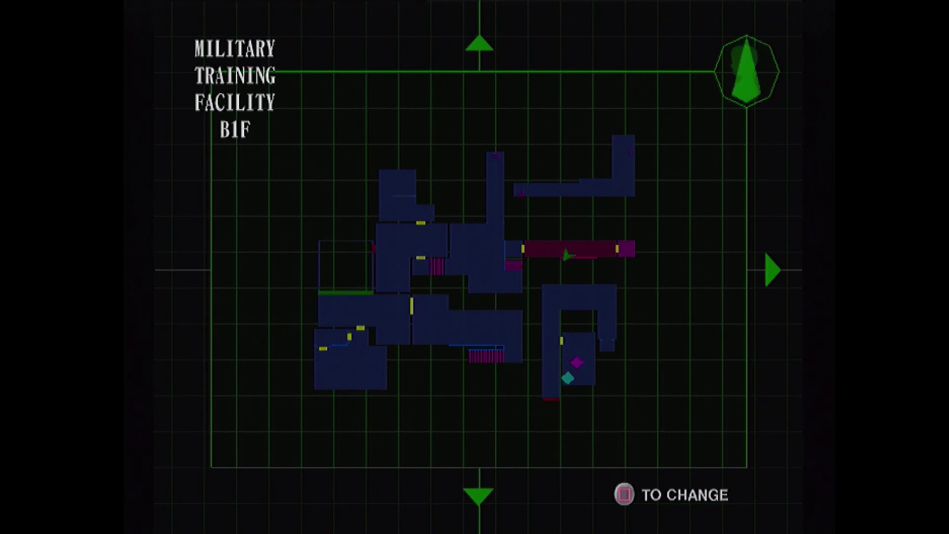
{"action": "key", "text": "Down"}
{"action": "key", "text": "Up"}
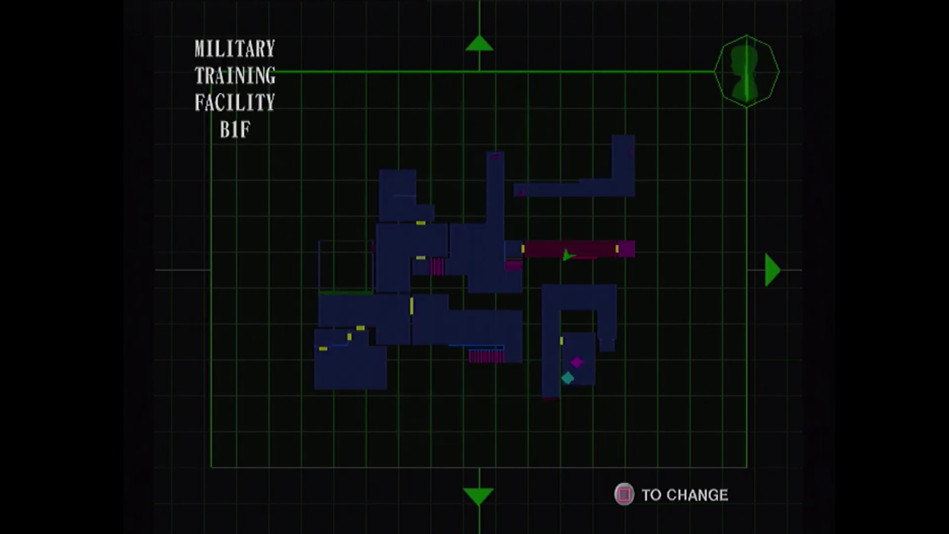
{"action": "key", "text": "Up"}
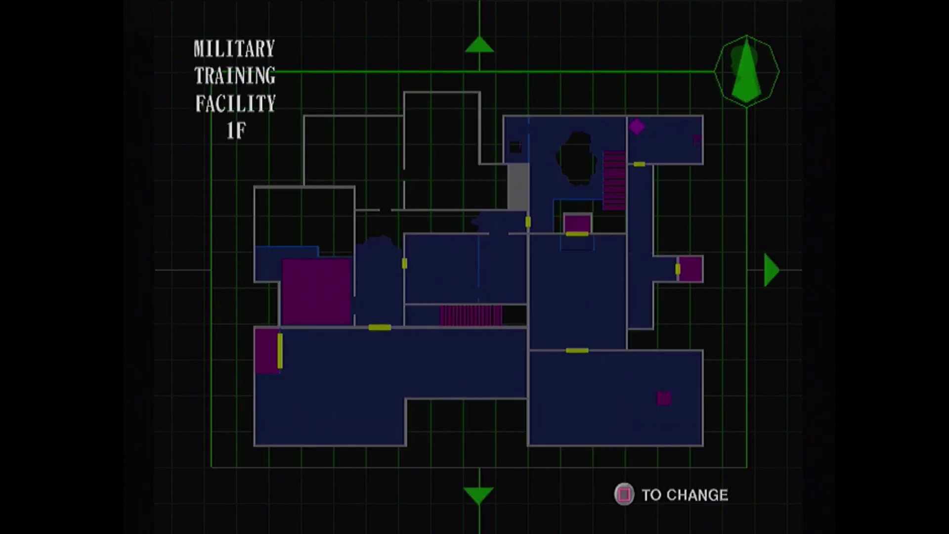
{"action": "key", "text": "Down"}
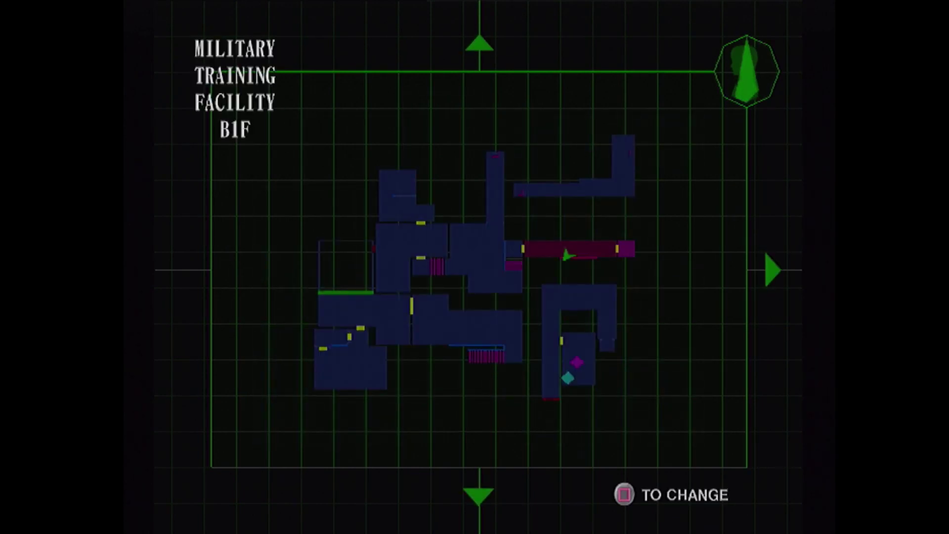
{"action": "key", "text": "Down"}
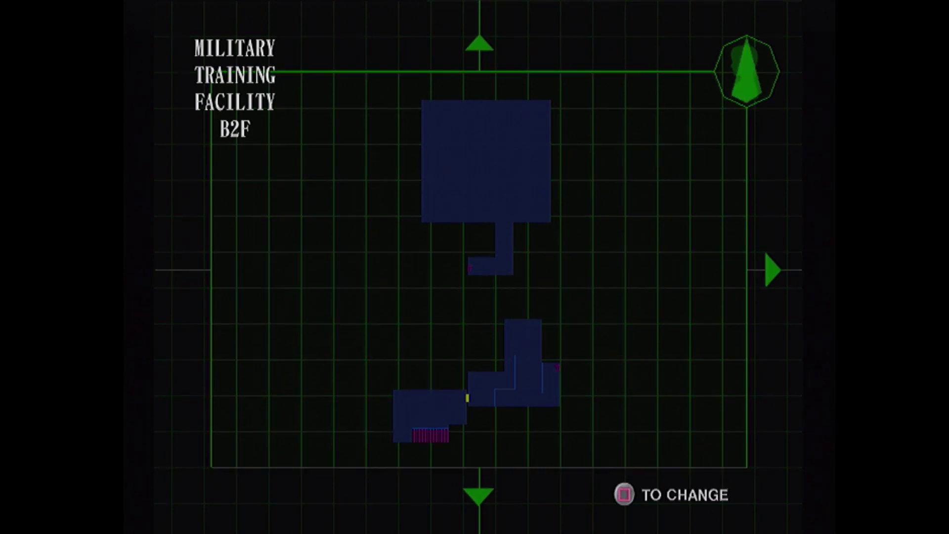
{"action": "key", "text": "Up"}
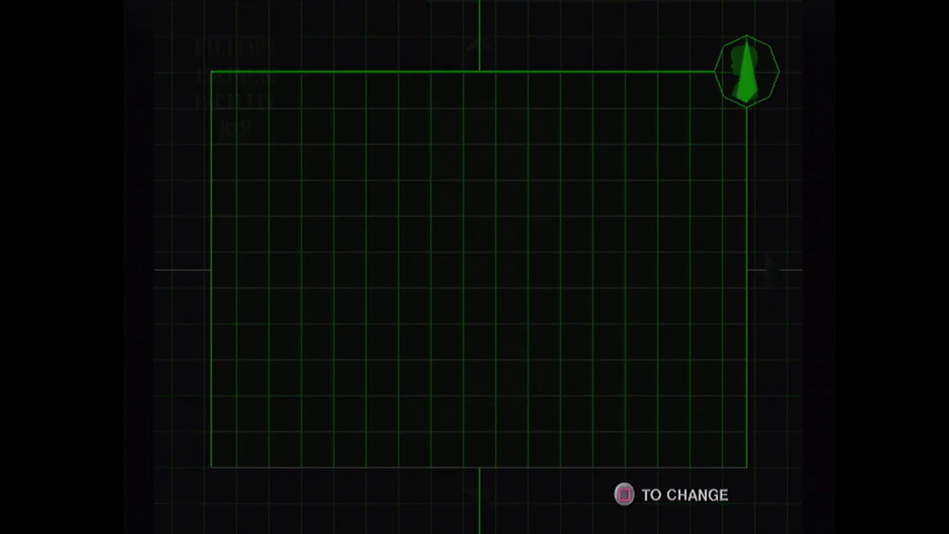
{"action": "key", "text": "Up"}
{"action": "key", "text": "Up"}
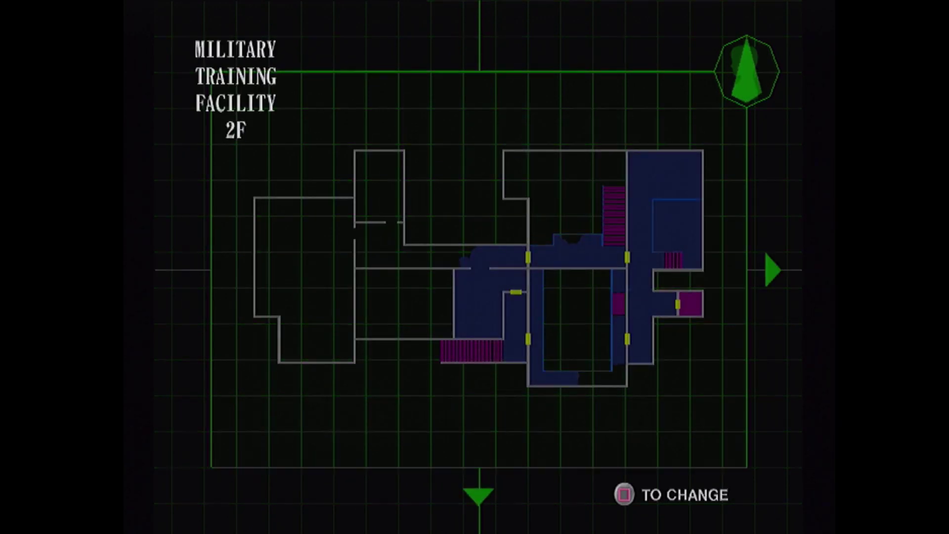
{"action": "key", "text": "Down"}
{"action": "key", "text": "Up"}
{"action": "key", "text": "Down"}
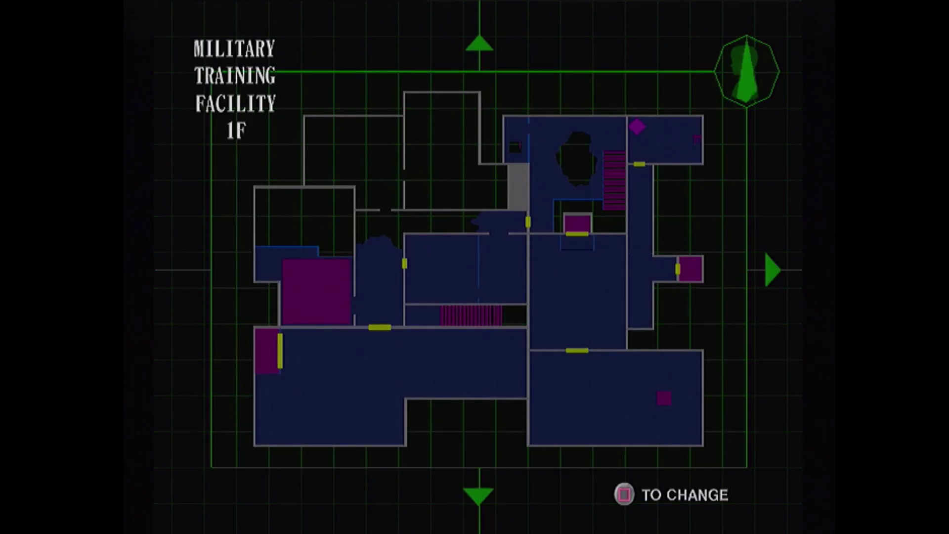
{"action": "key", "text": "Down"}
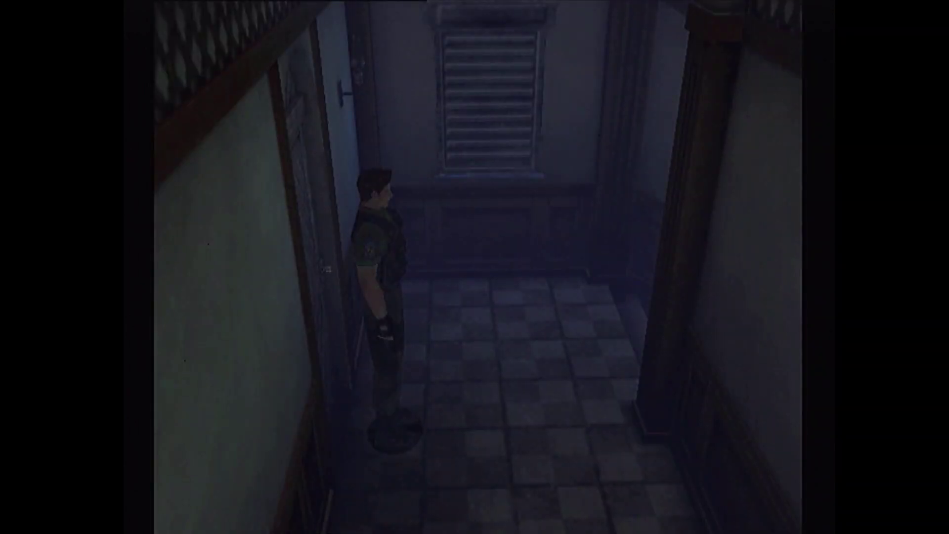
- Walk down the hallway, check the 2F map and head toward the staircase
{"action": "key", "text": "Right"}
{"action": "key", "text": "Up"}
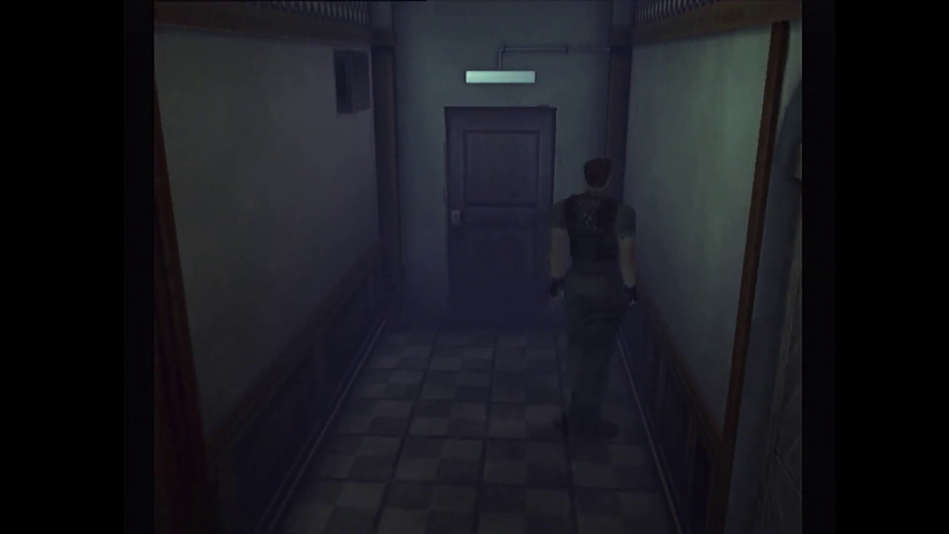
{"action": "key", "text": "m"}
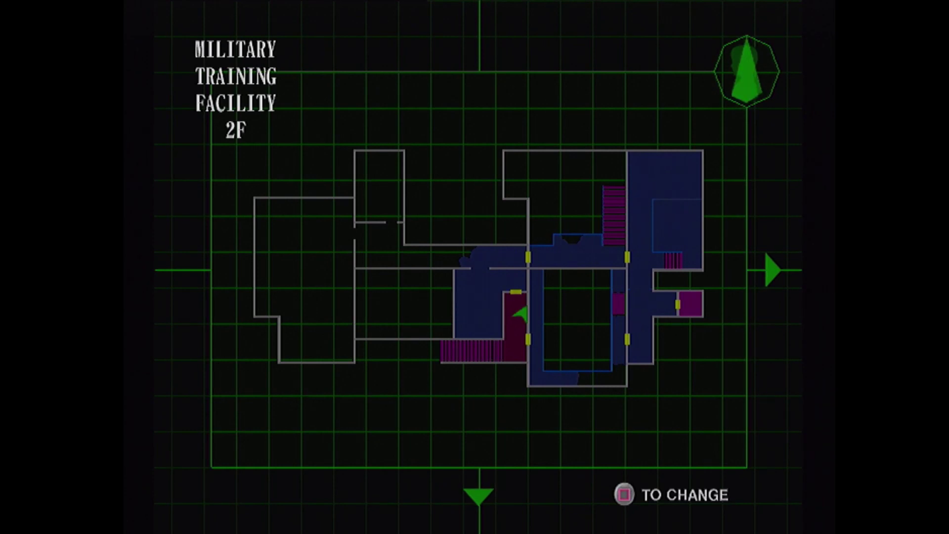
{"action": "key", "text": "Escape"}
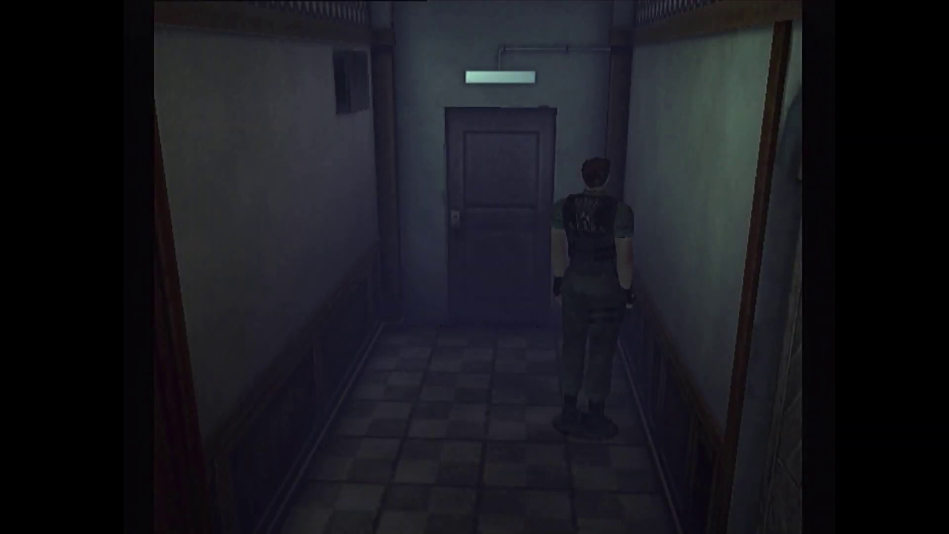
{"action": "key", "text": "Left"}
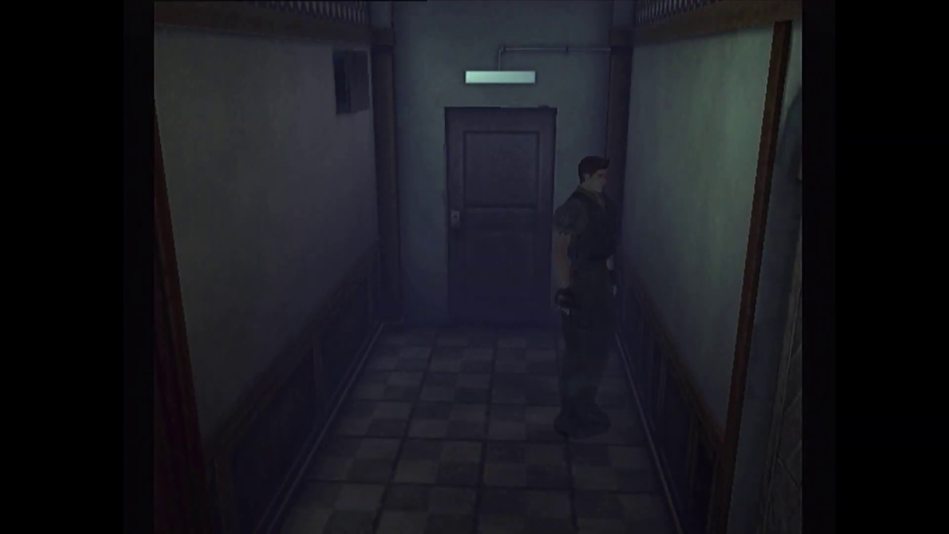
{"action": "key", "text": "Left"}
{"action": "key", "text": "Up"}
{"action": "key", "text": "Right"}
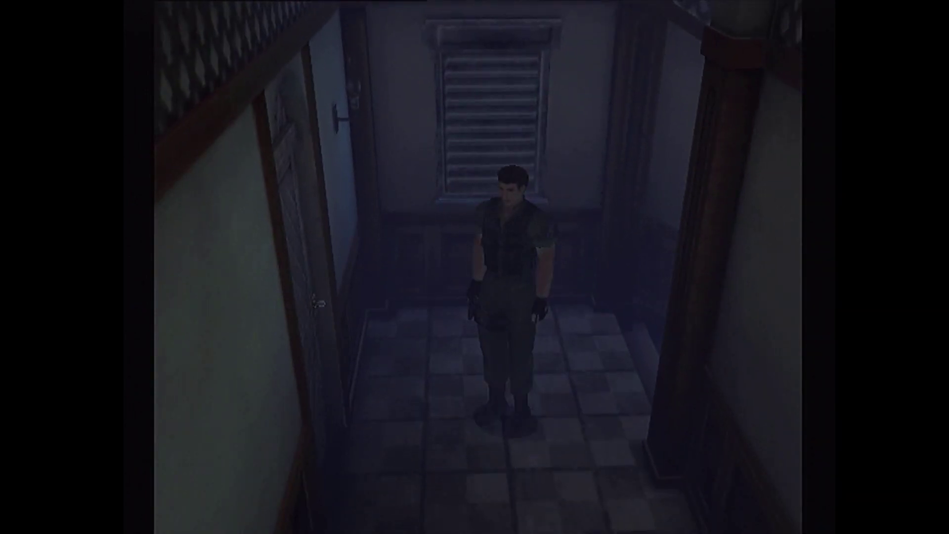
{"action": "key", "text": "Up"}
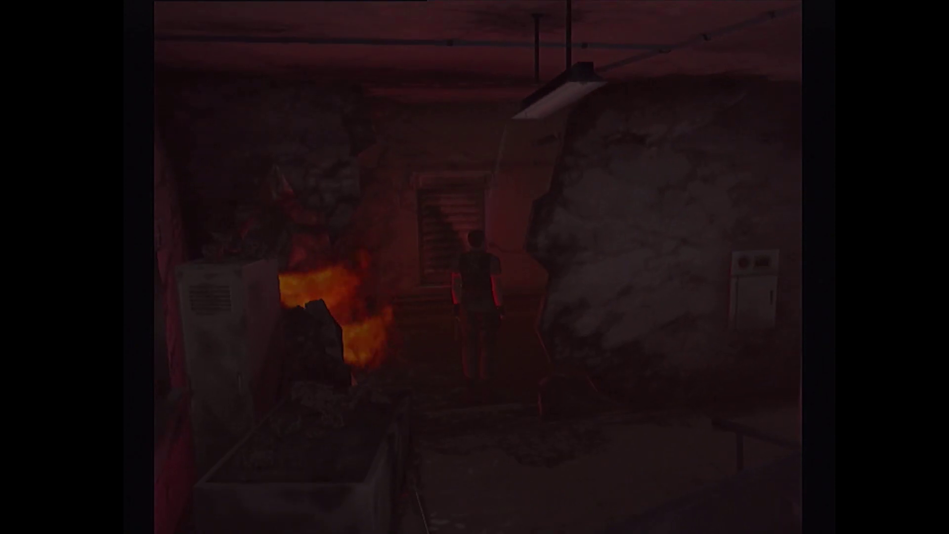
{"action": "key", "text": "Up"}
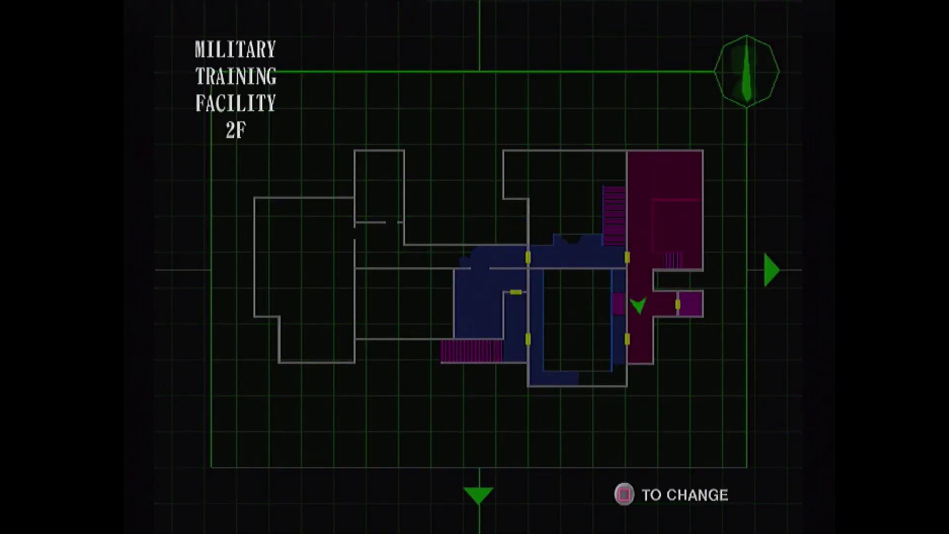
- Reach the burning corridor, compare the 1F and 2F plans, and continue down the corridor
{"action": "key", "text": "Down"}
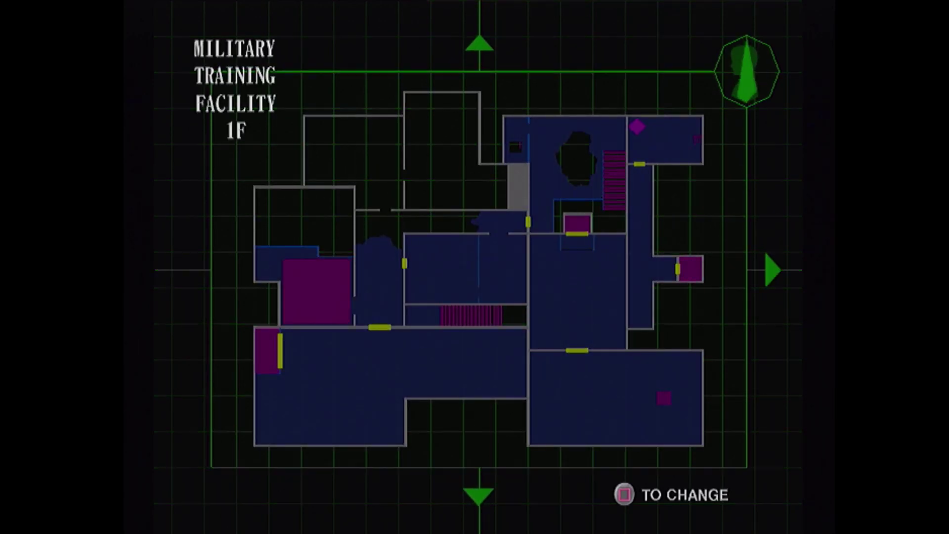
{"action": "key", "text": "Up"}
{"action": "key", "text": "Escape"}
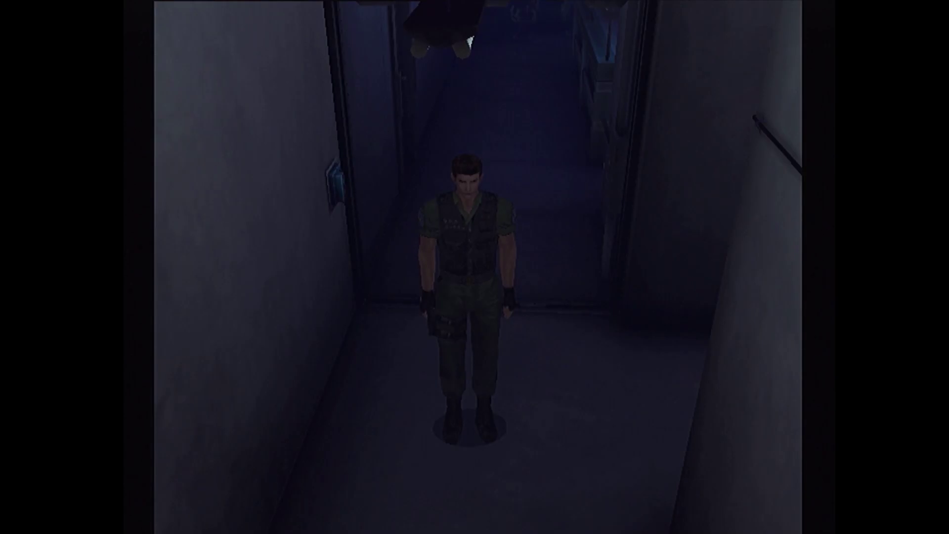
{"action": "key", "text": "Left"}
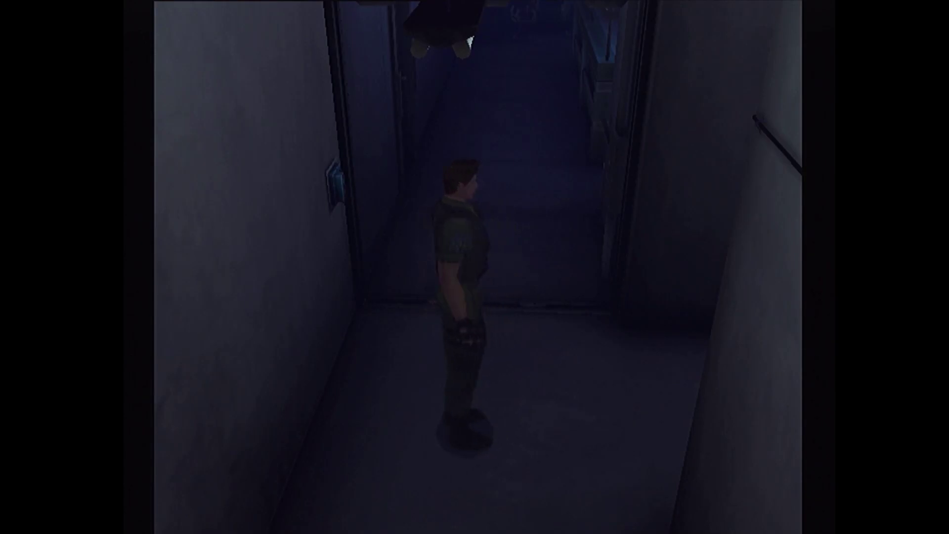
{"action": "key", "text": "Left"}
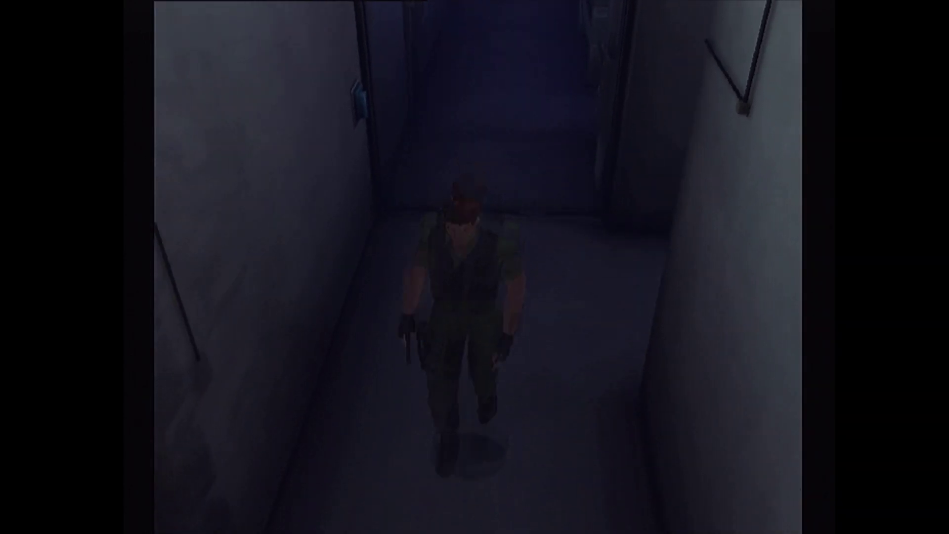
{"action": "key", "text": "Up"}
{"action": "key", "text": "Up"}
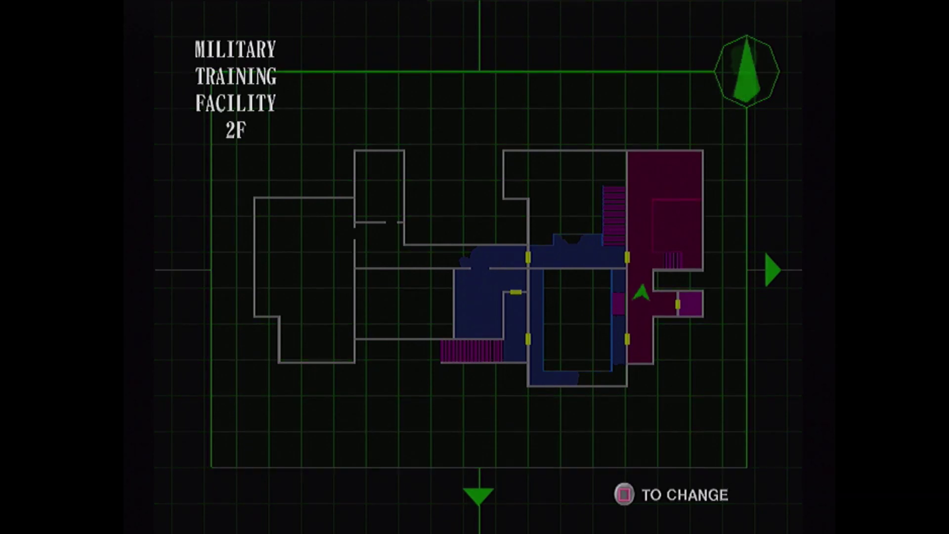
- View the 1F plan and walk through the corridor, closing the B1F map
{"action": "key", "text": "Down"}
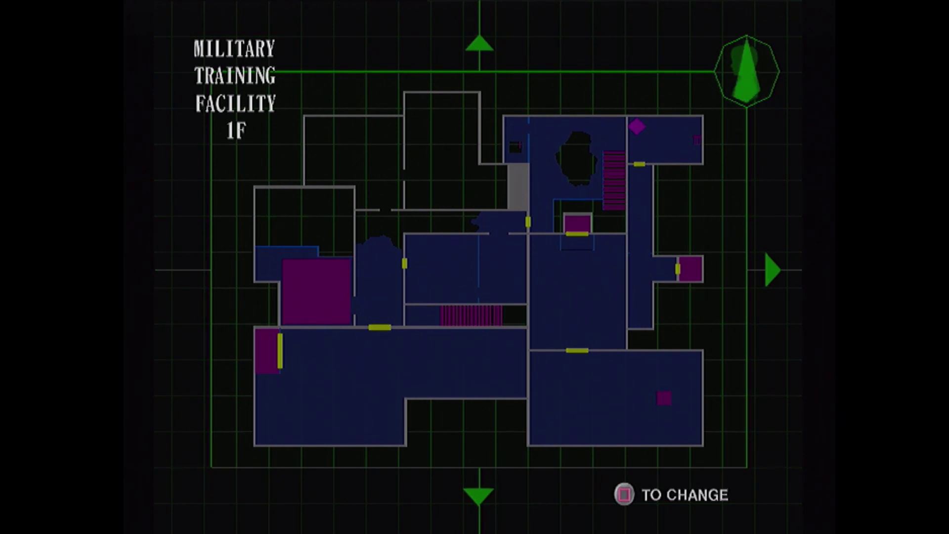
{"action": "key", "text": "Escape"}
{"action": "key", "text": "Up"}
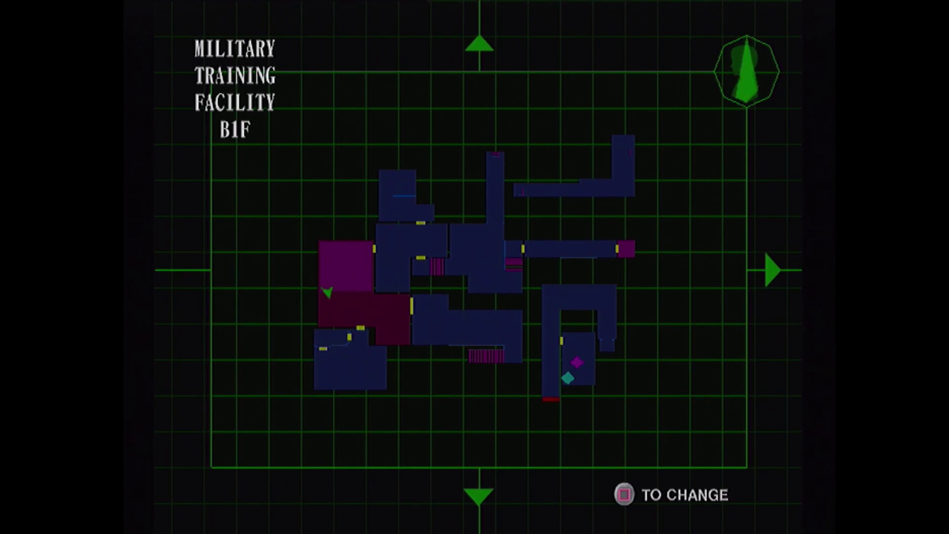
{"action": "key", "text": "Escape"}
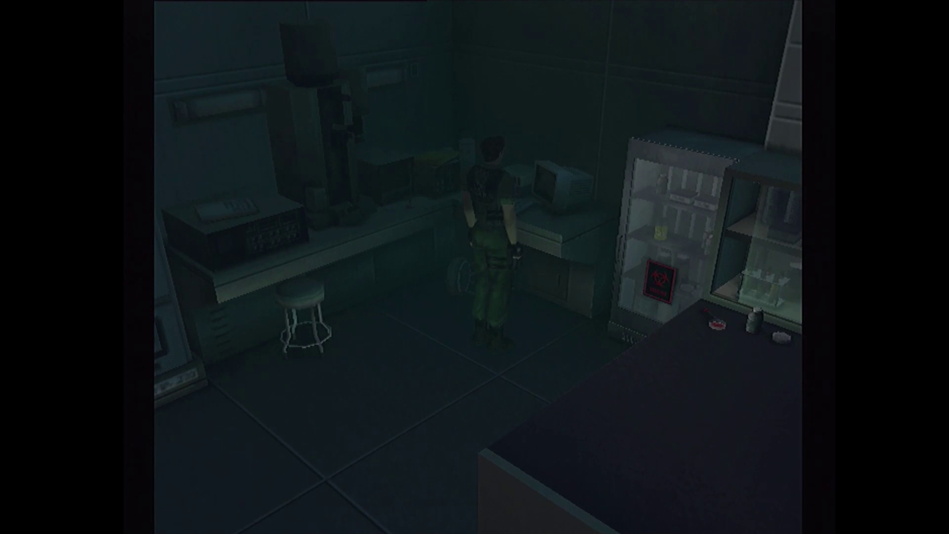
- Walk from the computer desk to the fridge and try the locked chemical warehouse door
{"action": "key", "text": "Right"}
{"action": "key", "text": "Return"}
{"action": "key", "text": "Return"}
{"action": "key", "text": "Right"}
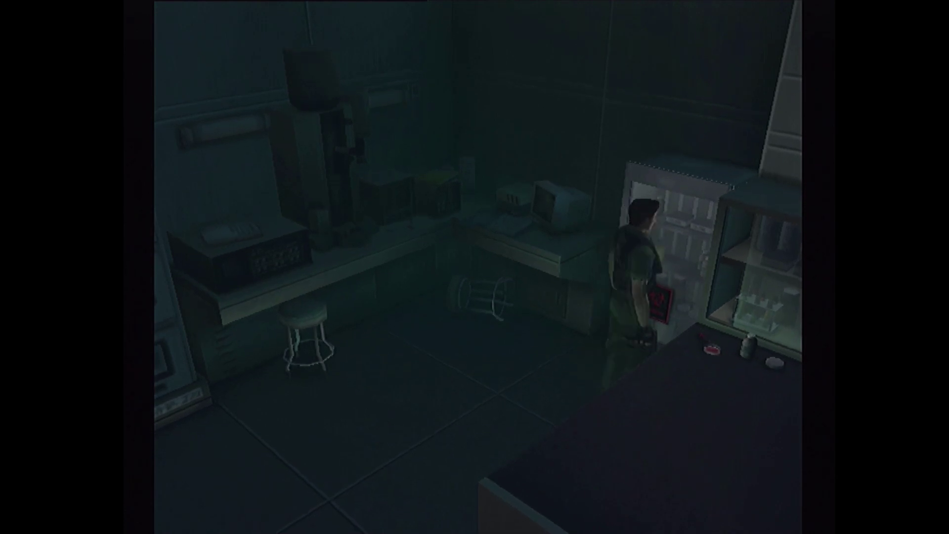
{"action": "key", "text": "Return"}
{"action": "key", "text": "Return"}
{"action": "key", "text": "Left"}
{"action": "key", "text": "Up"}
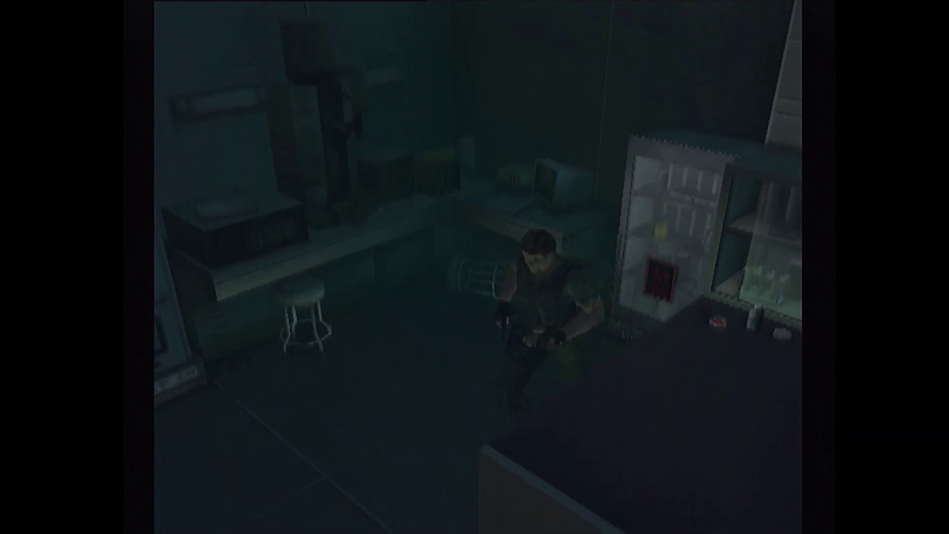
{"action": "key", "text": "Up"}
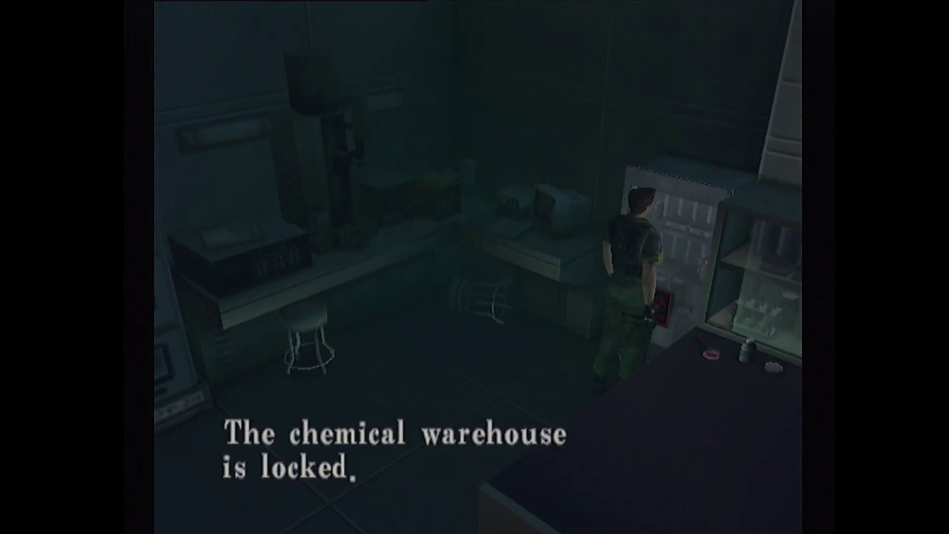
{"action": "key", "text": "Return"}
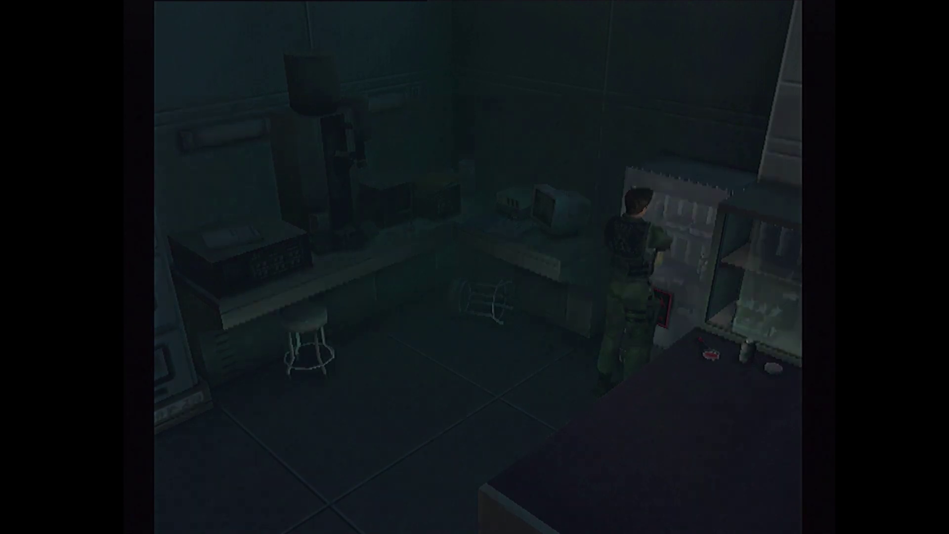
- Examine the Eagle Plate, tilting and rotating it to face front
{"action": "key", "text": "Down"}
{"action": "key", "text": "Down"}
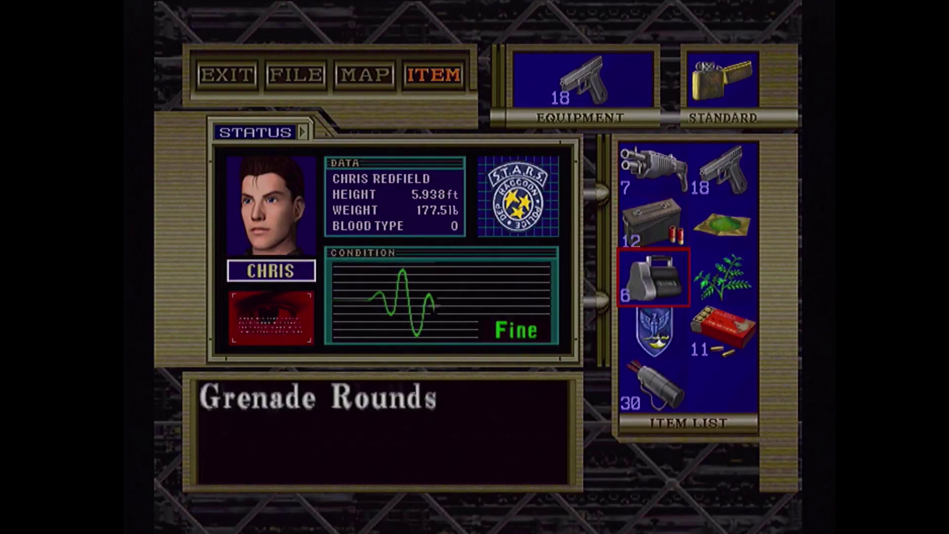
{"action": "key", "text": "Down"}
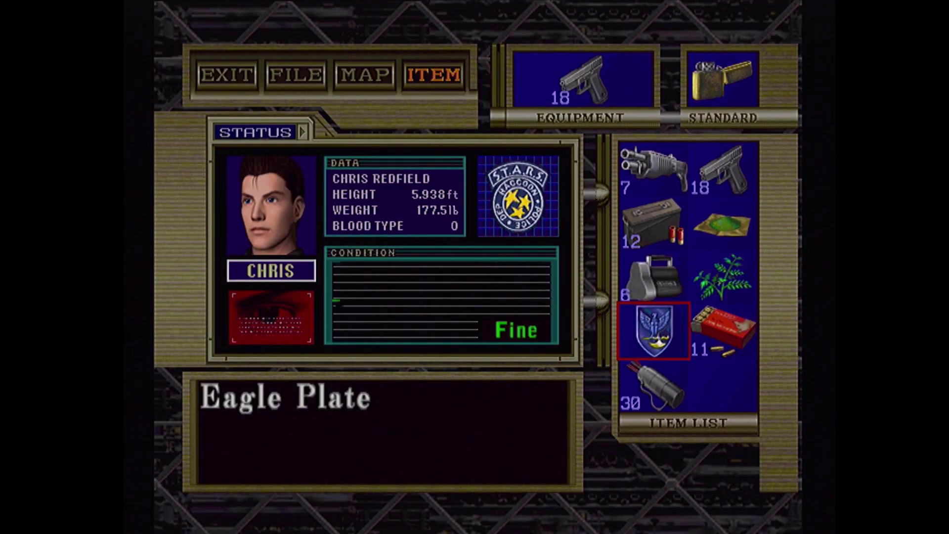
{"action": "key", "text": "Return"}
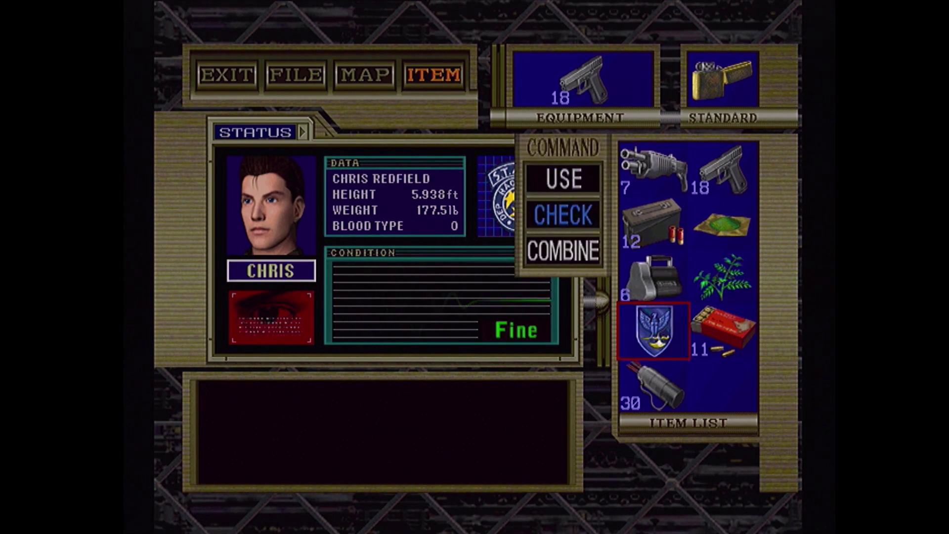
{"action": "key", "text": "Return"}
{"action": "key", "text": "Up"}
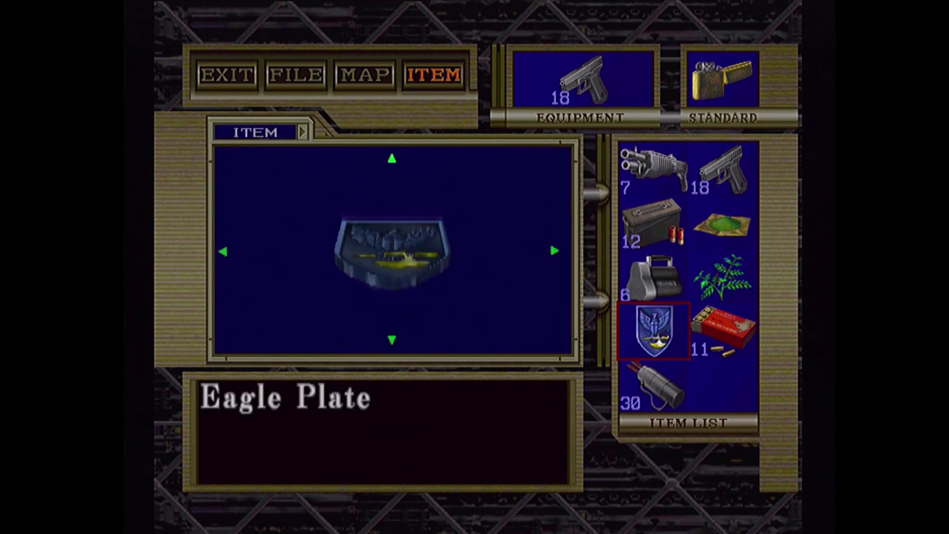
{"action": "key", "text": "Up"}
{"action": "key", "text": "Down"}
{"action": "key", "text": "Up"}
{"action": "key", "text": "Up"}
{"action": "key", "text": "Down"}
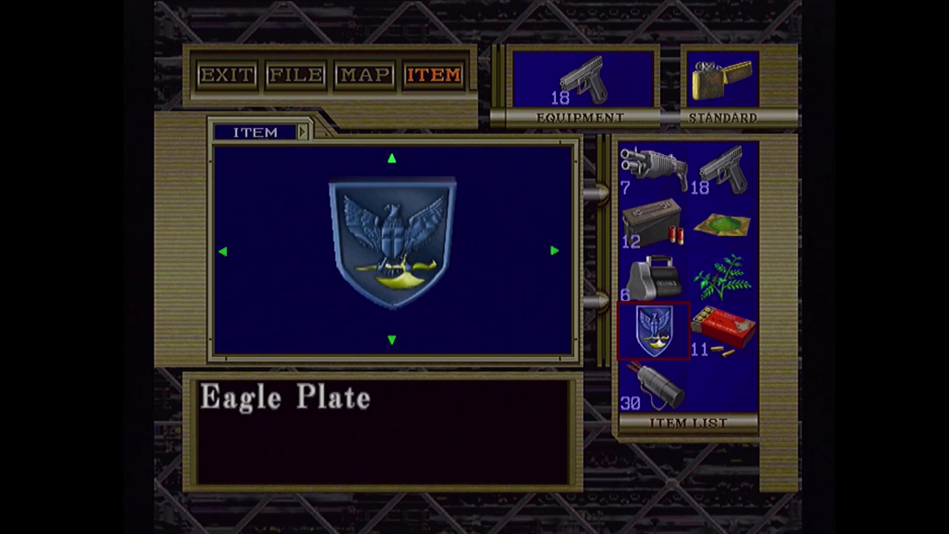
{"action": "key", "text": "Escape"}
{"action": "key", "text": "Up"}
{"action": "key", "text": "Right"}
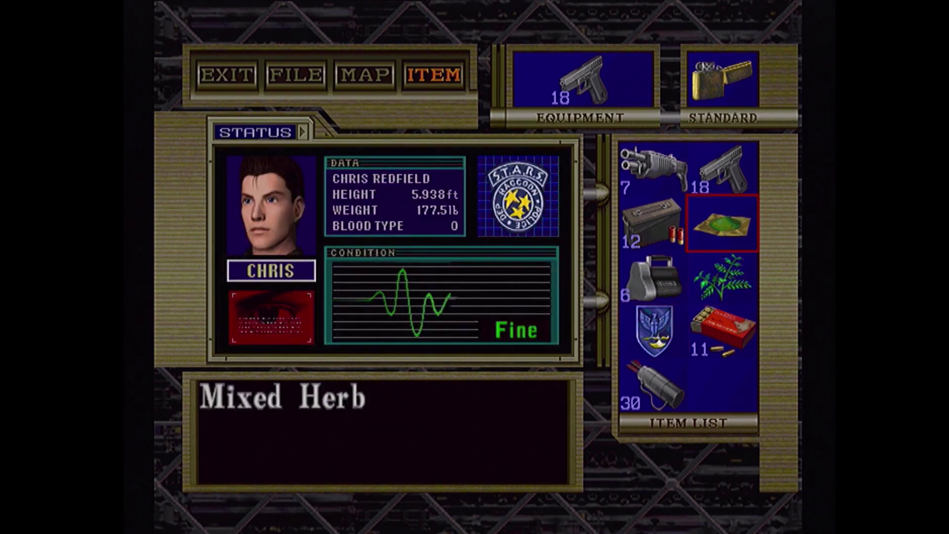
- Browse the collected files to the Worker's Diary and page through it
{"action": "key", "text": "Left"}
{"action": "key", "text": "Up"}
{"action": "key", "text": "Escape"}
{"action": "key", "text": "Left"}
{"action": "key", "text": "Left"}
{"action": "key", "text": "Return"}
{"action": "key", "text": "Return"}
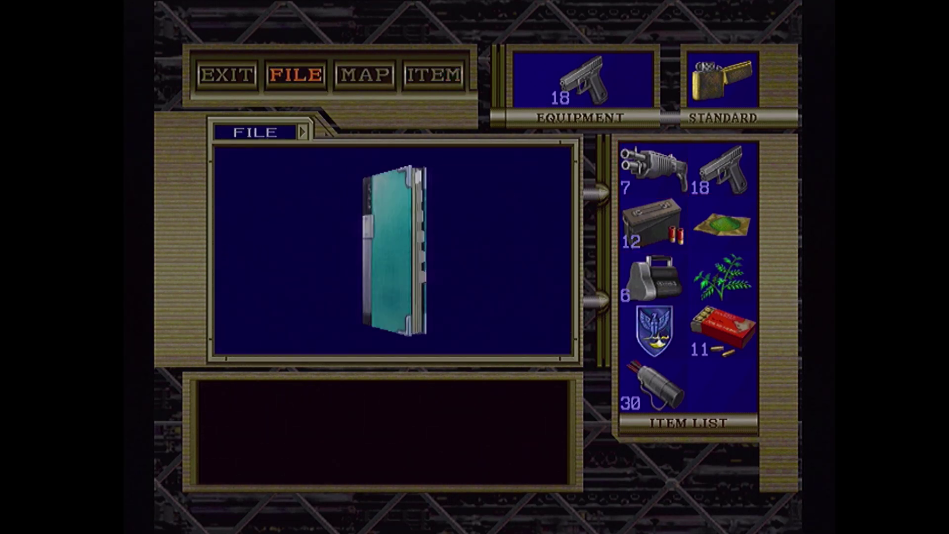
{"action": "key", "text": "Right"}
{"action": "key", "text": "Right"}
{"action": "key", "text": "Right"}
{"action": "key", "text": "Right"}
{"action": "key", "text": "Right"}
{"action": "key", "text": "Right"}
{"action": "key", "text": "Right"}
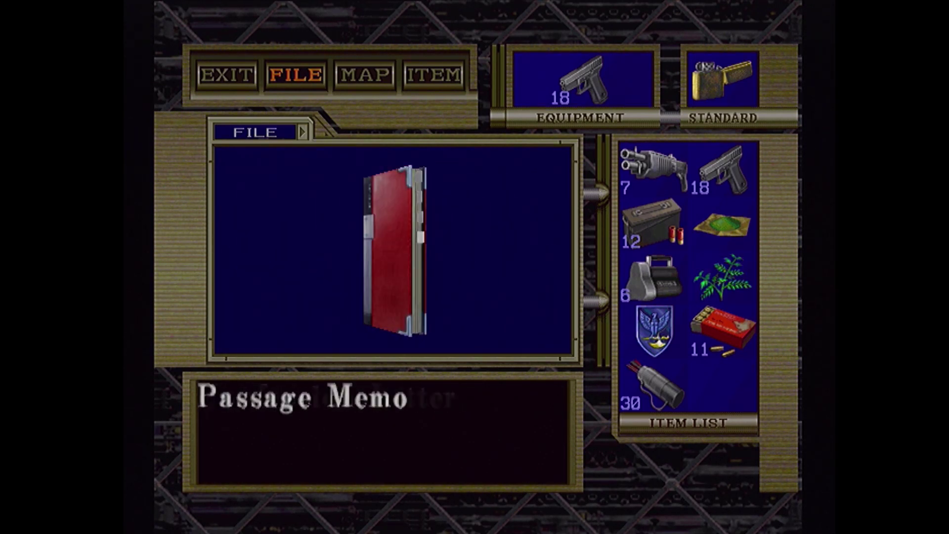
{"action": "key", "text": "Right"}
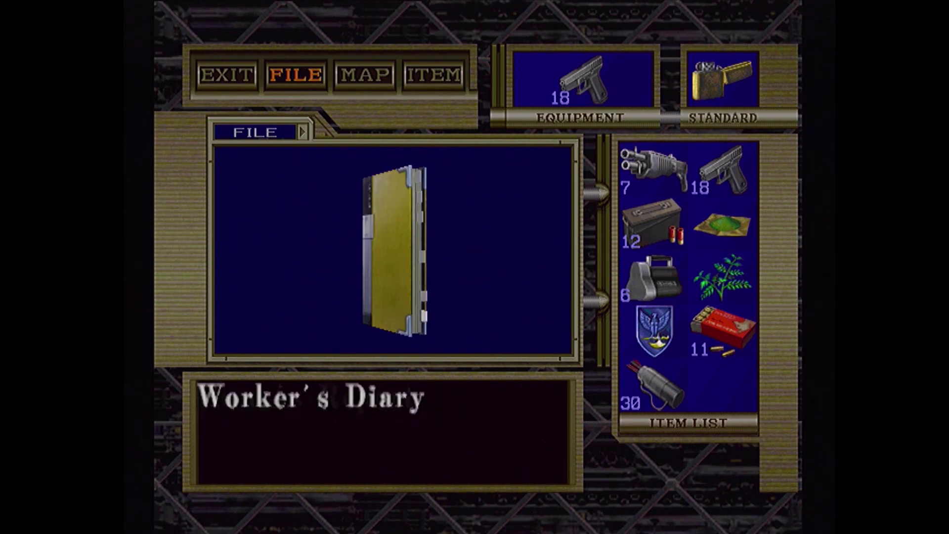
{"action": "key", "text": "Return"}
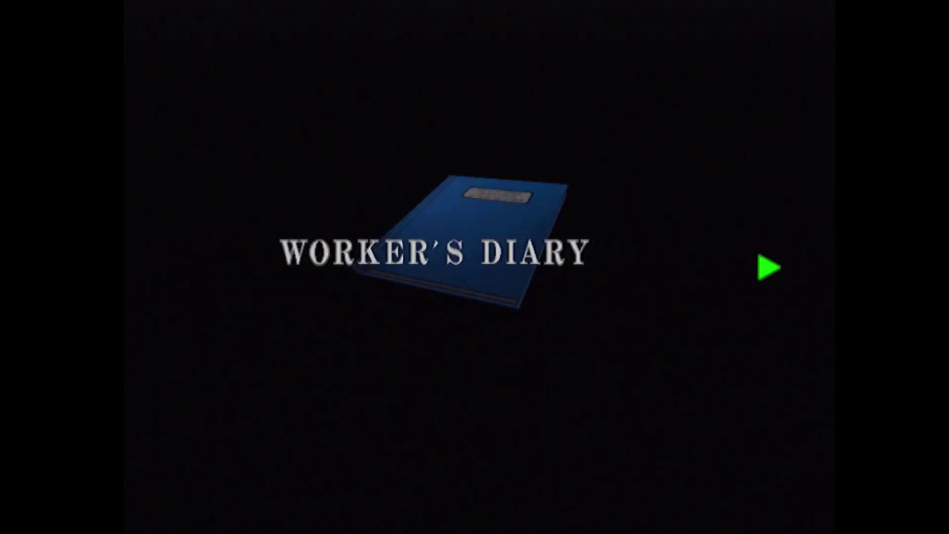
{"action": "key", "text": "Return"}
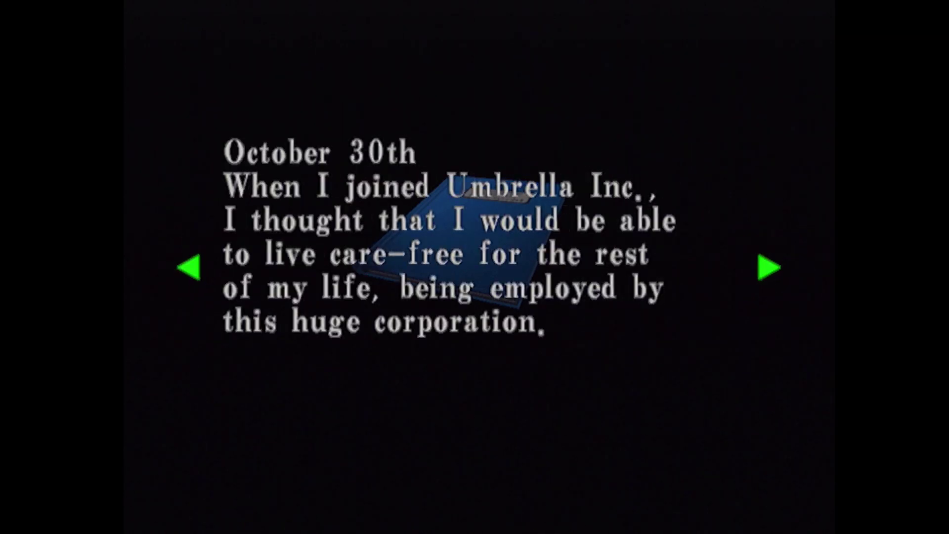
{"action": "key", "text": "Return"}
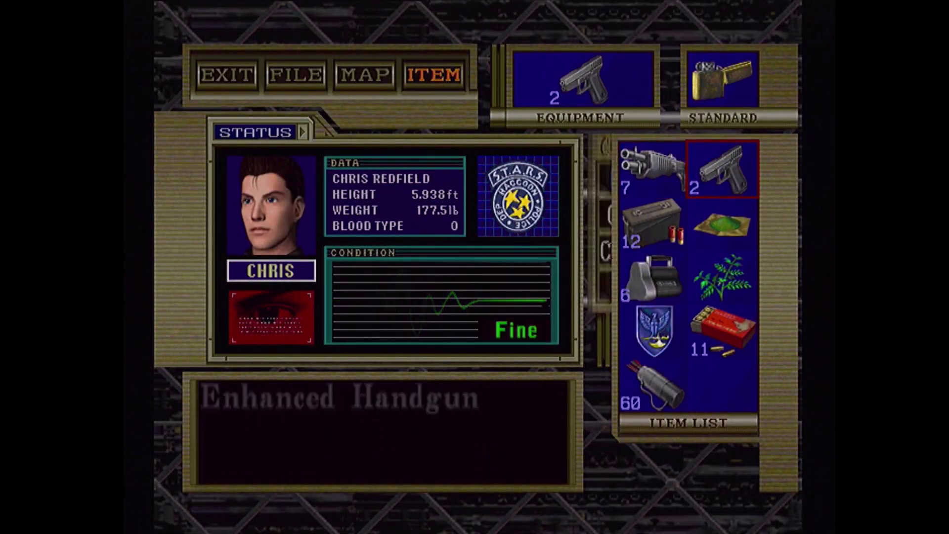
- Select the Handgun in the inventory and return to gameplay
{"action": "key", "text": "Right"}
{"action": "key", "text": "Return"}
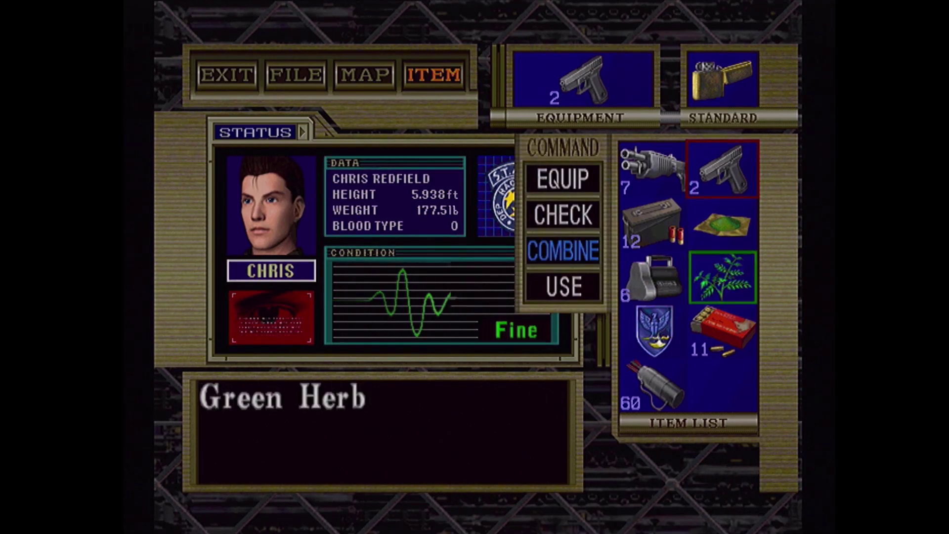
{"action": "key", "text": "Escape"}
{"action": "key", "text": "Escape"}
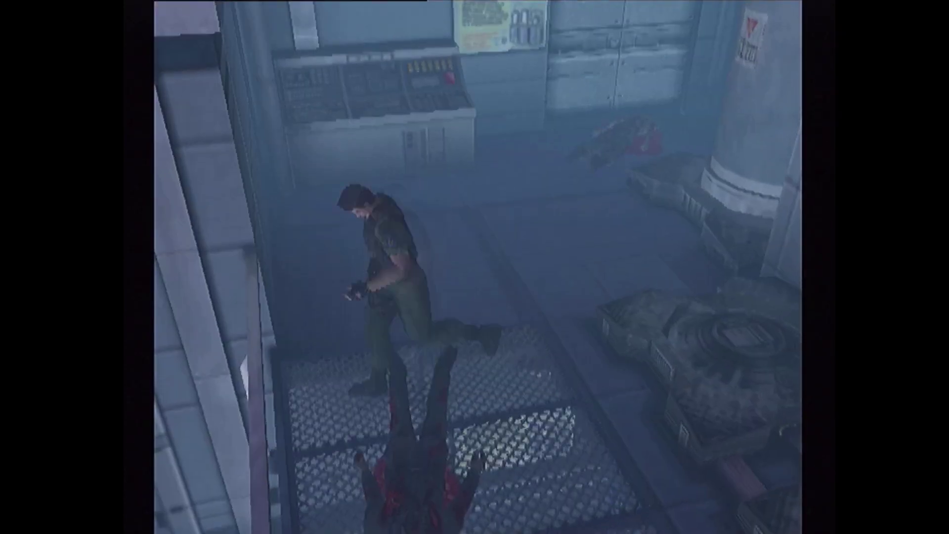
- Walk Chris up to the console, then past the body on the floor
{"action": "key", "text": "Up"}
{"action": "key", "text": "Up"}
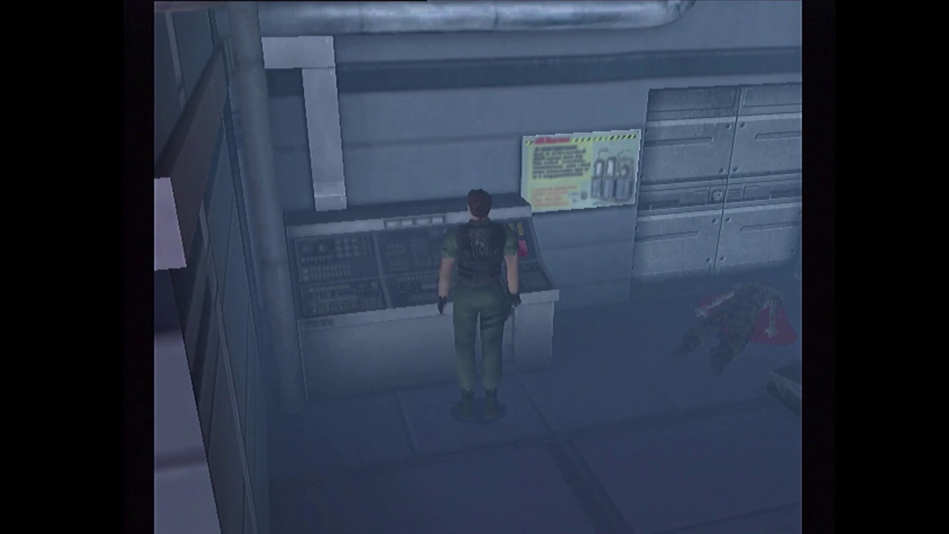
{"action": "key", "text": "Left"}
{"action": "key", "text": "Up"}
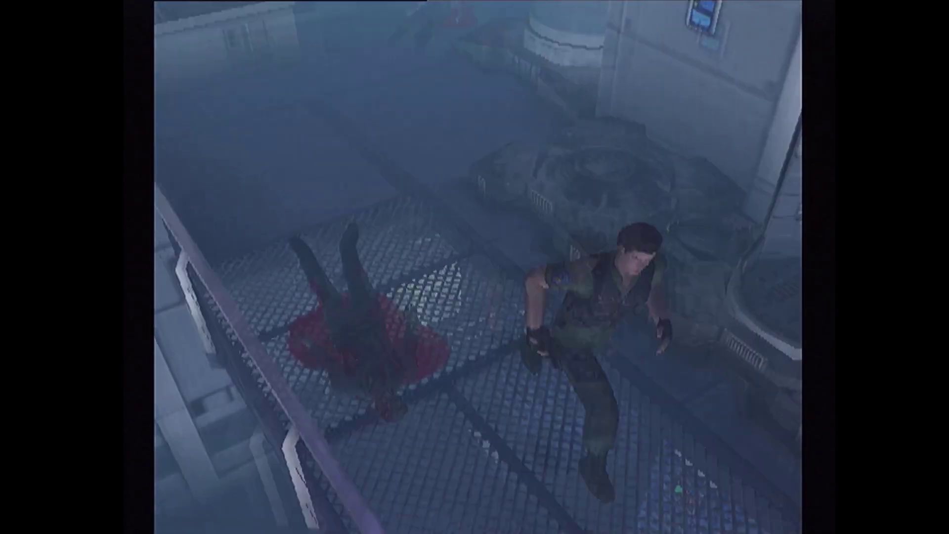
{"action": "key", "text": "Right"}
{"action": "key", "text": "Up"}
{"action": "key", "text": "Up"}
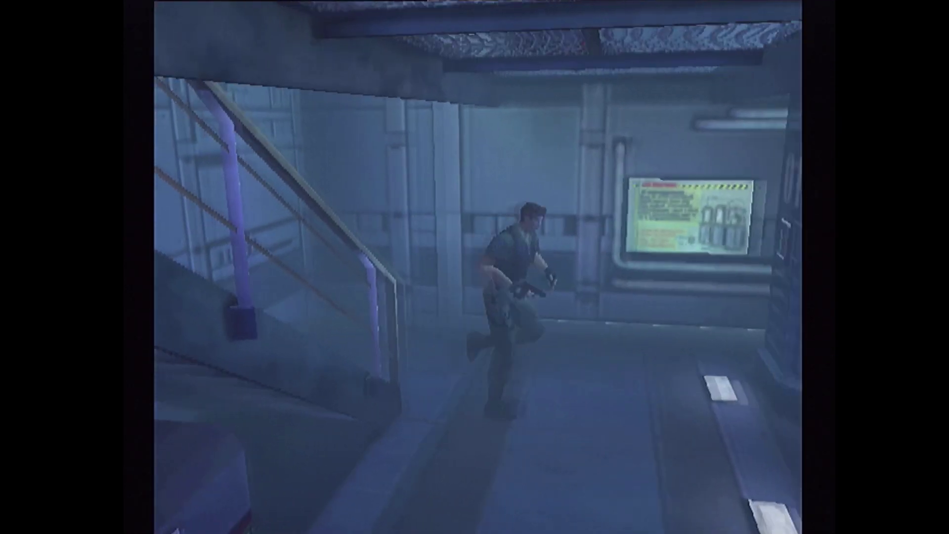
- Take Chris down the stairs and along the lower corridor to door 03
{"action": "key", "text": "Up"}
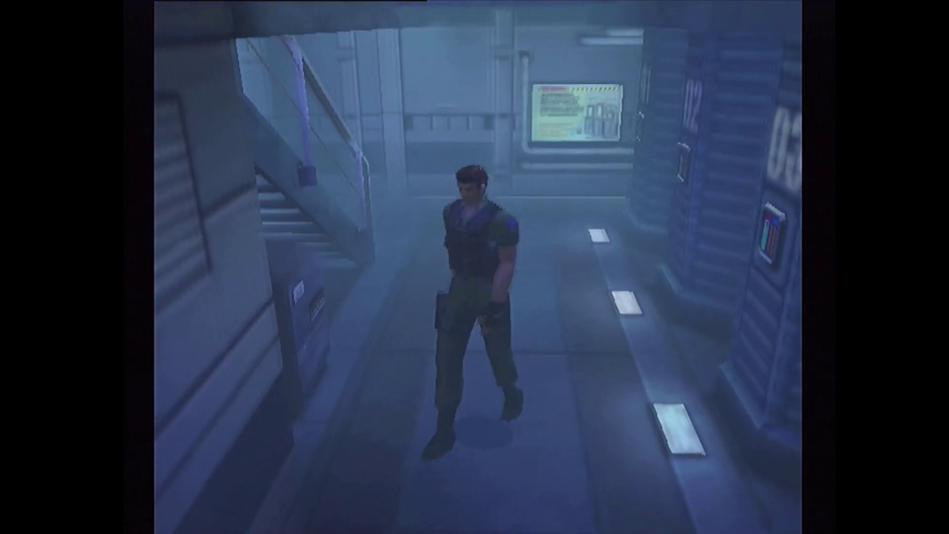
{"action": "key", "text": "Up"}
{"action": "key", "text": "Right"}
{"action": "key", "text": "Up"}
{"action": "key", "text": "Up"}
{"action": "key", "text": "Up"}
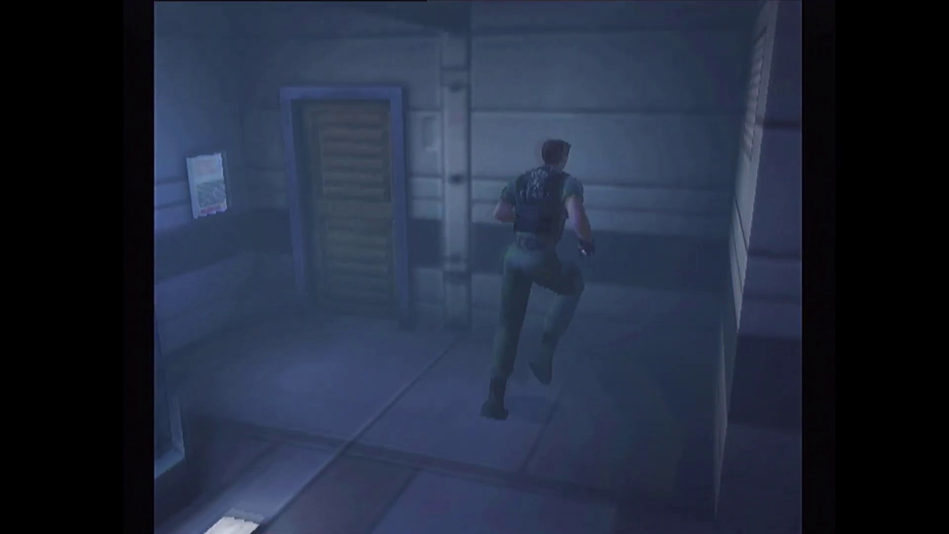
{"action": "key", "text": "Left"}
{"action": "key", "text": "Up"}
{"action": "key", "text": "Right"}
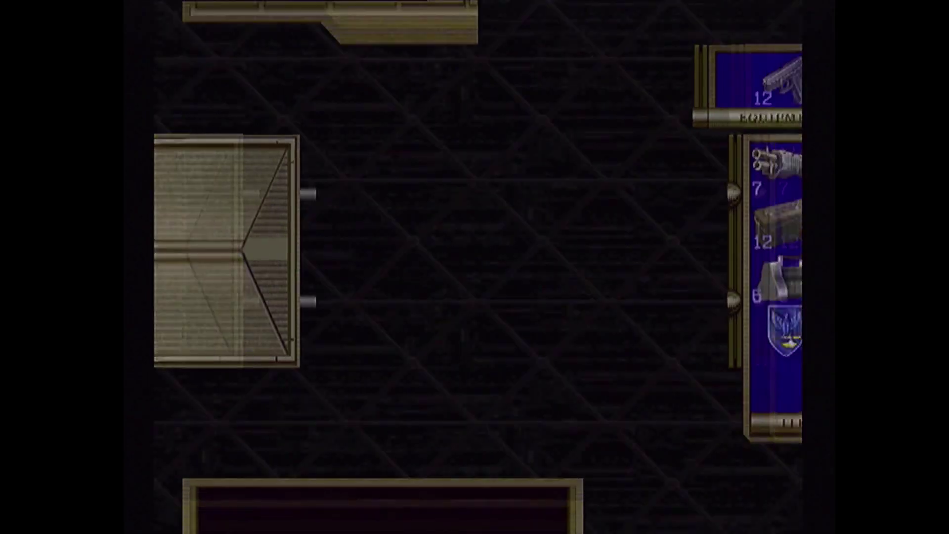
- Leave the item screen, then bring up the Red Herb's actions from the carried items
{"action": "key", "text": "Return"}
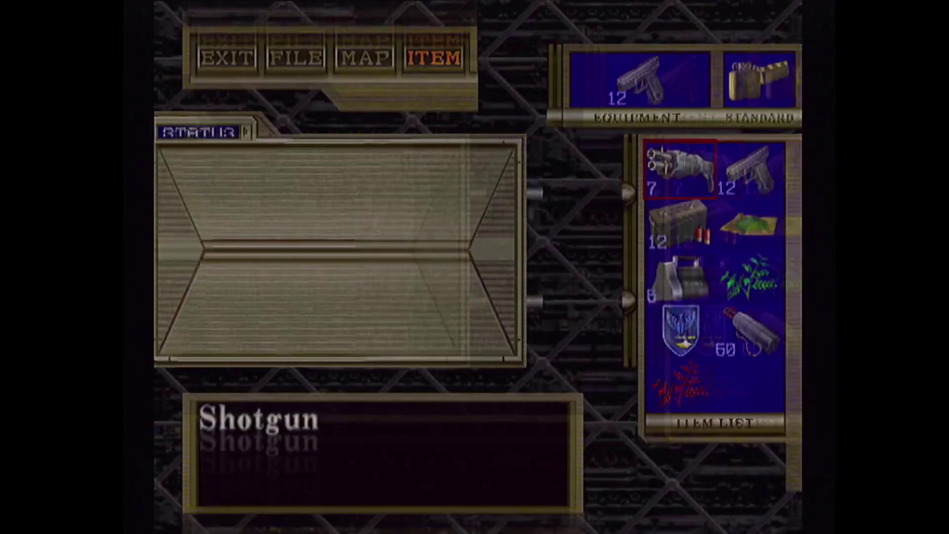
{"action": "key", "text": "Down"}
{"action": "key", "text": "Return"}
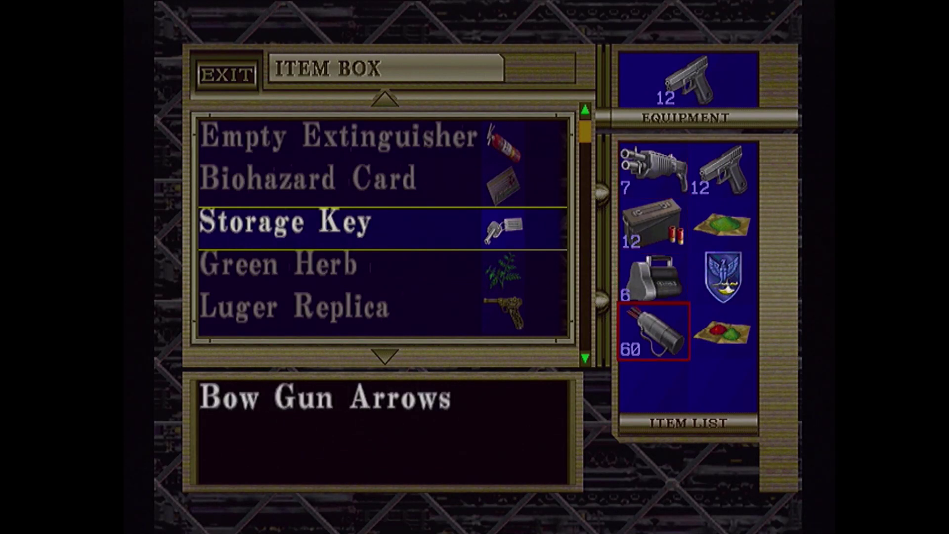
- Store the Bow Gun Arrows and Grenade Rounds in the item box
{"action": "key", "text": "Up"}
{"action": "key", "text": "Up"}
{"action": "key", "text": "Up"}
{"action": "key", "text": "Up"}
{"action": "key", "text": "Up"}
{"action": "key", "text": "Down"}
{"action": "key", "text": "Down"}
{"action": "key", "text": "Down"}
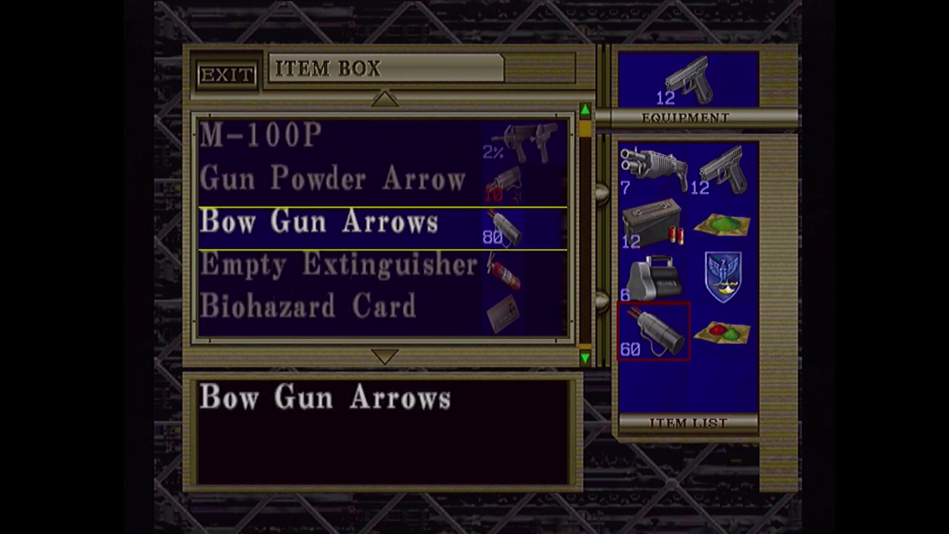
{"action": "key", "text": "Return"}
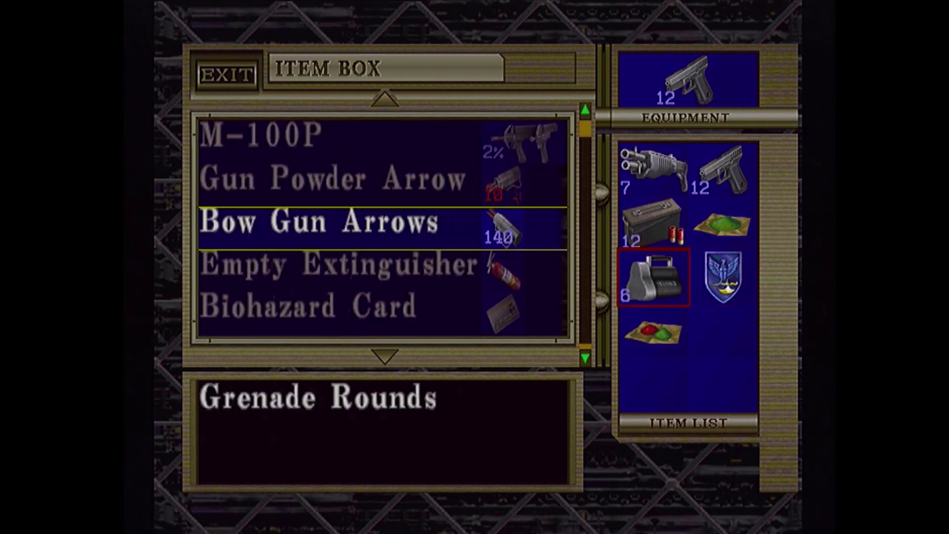
{"action": "key", "text": "Down"}
{"action": "key", "text": "Down"}
{"action": "key", "text": "Down"}
{"action": "key", "text": "Down"}
{"action": "key", "text": "Down"}
{"action": "key", "text": "Down"}
{"action": "key", "text": "Down"}
{"action": "key", "text": "Down"}
{"action": "key", "text": "Down"}
{"action": "key", "text": "Down"}
{"action": "key", "text": "Down"}
{"action": "key", "text": "Down"}
{"action": "key", "text": "Down"}
{"action": "key", "text": "Return"}
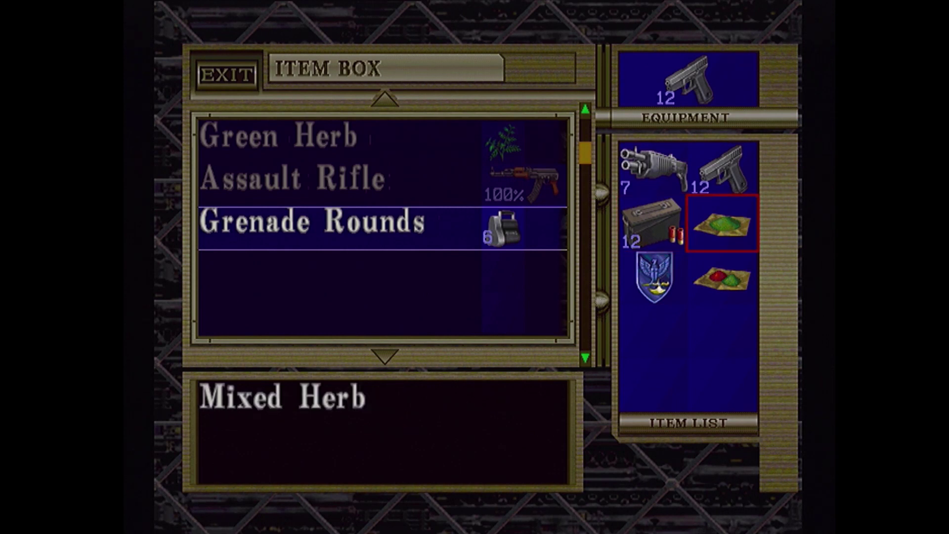
- Browse the box contents for a Green Herb and the entries around the Bow Gun Arrows
{"action": "key", "text": "Up"}
{"action": "key", "text": "Up"}
{"action": "key", "text": "Up"}
{"action": "key", "text": "Up"}
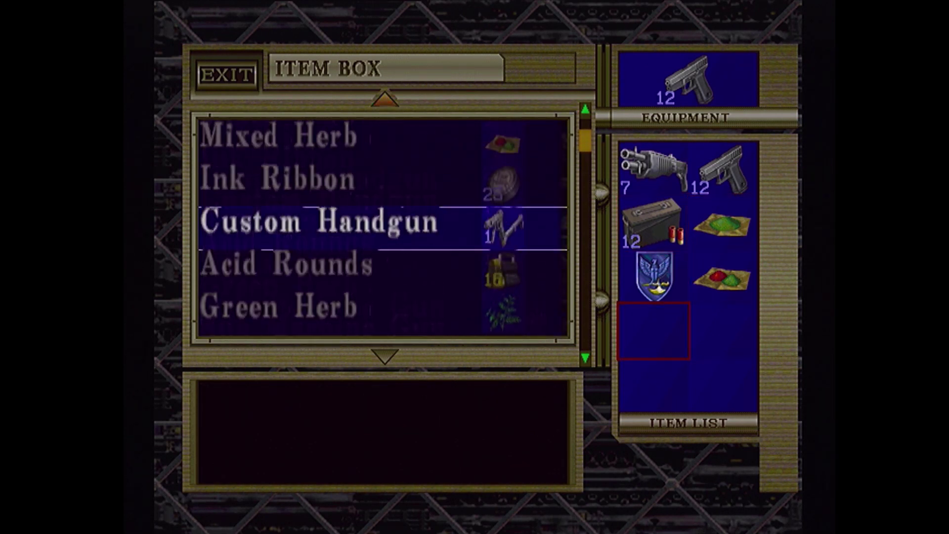
{"action": "key", "text": "Up"}
{"action": "key", "text": "Up"}
{"action": "key", "text": "Up"}
{"action": "key", "text": "Up"}
{"action": "key", "text": "Up"}
{"action": "key", "text": "Up"}
{"action": "key", "text": "Up"}
{"action": "key", "text": "Up"}
{"action": "key", "text": "Up"}
{"action": "key", "text": "Up"}
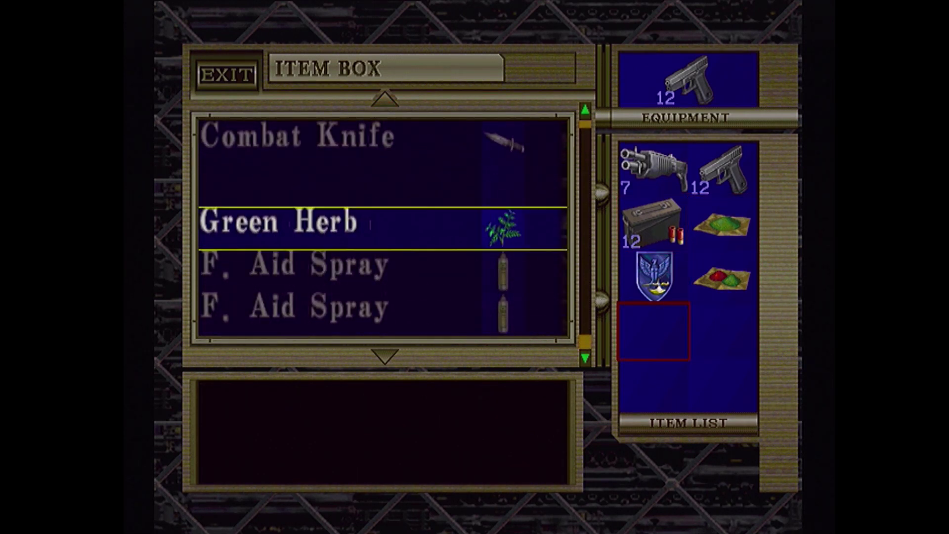
{"action": "key", "text": "Up"}
{"action": "key", "text": "Up"}
{"action": "key", "text": "Up"}
{"action": "key", "text": "Up"}
{"action": "key", "text": "Down"}
{"action": "key", "text": "Down"}
{"action": "key", "text": "Down"}
{"action": "key", "text": "Down"}
{"action": "key", "text": "Down"}
{"action": "key", "text": "Down"}
{"action": "key", "text": "Down"}
{"action": "key", "text": "Down"}
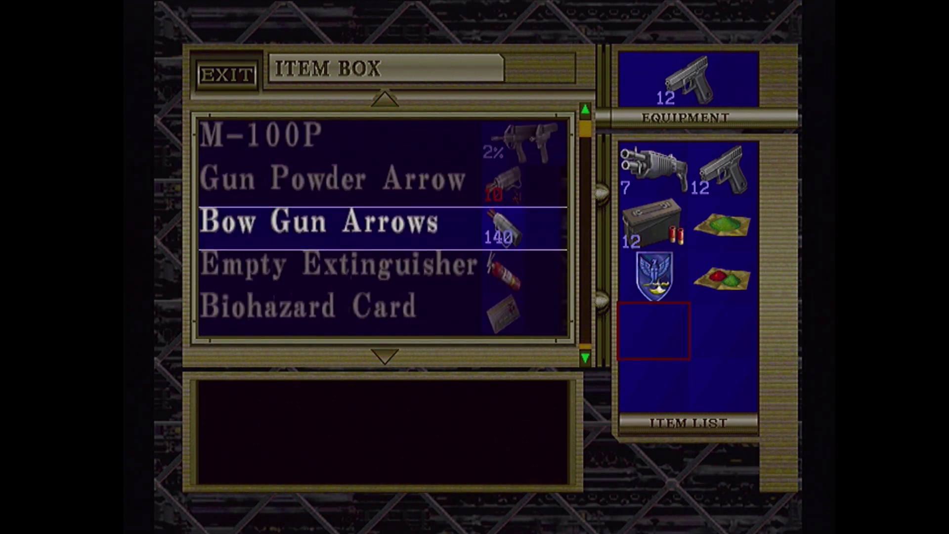
{"action": "key", "text": "Down"}
{"action": "key", "text": "Down"}
{"action": "key", "text": "Down"}
{"action": "key", "text": "Up"}
{"action": "key", "text": "Down"}
{"action": "key", "text": "Down"}
{"action": "key", "text": "Down"}
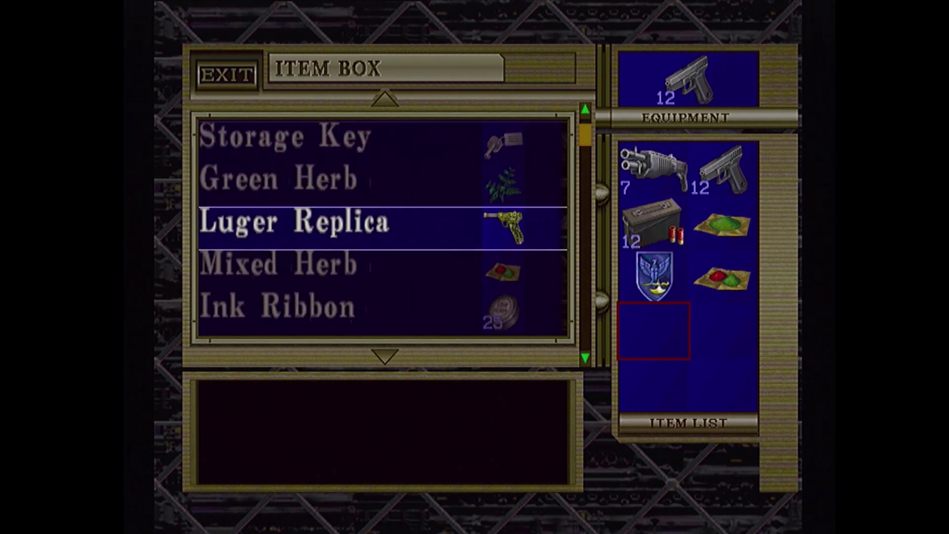
- Withdraw the Ink Ribbon from the box and close the box
{"action": "key", "text": "Down"}
{"action": "key", "text": "Down"}
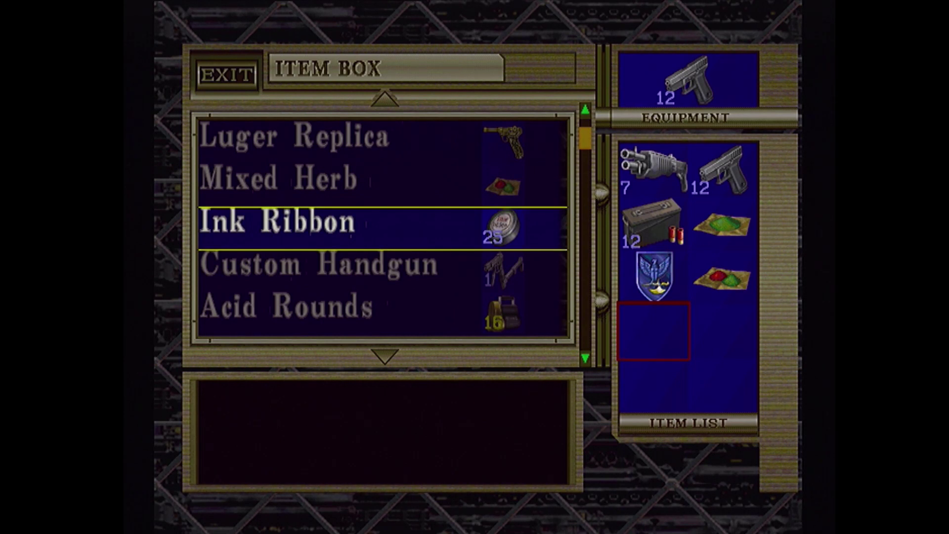
{"action": "key", "text": "Down"}
{"action": "key", "text": "Down"}
{"action": "key", "text": "Down"}
{"action": "key", "text": "Down"}
{"action": "key", "text": "Down"}
{"action": "key", "text": "Down"}
{"action": "key", "text": "Down"}
{"action": "key", "text": "Up"}
{"action": "key", "text": "Up"}
{"action": "key", "text": "Up"}
{"action": "key", "text": "Up"}
{"action": "key", "text": "Up"}
{"action": "key", "text": "Up"}
{"action": "key", "text": "Up"}
{"action": "key", "text": "Up"}
{"action": "key", "text": "Up"}
{"action": "key", "text": "Down"}
{"action": "key", "text": "Down"}
{"action": "key", "text": "Down"}
{"action": "key", "text": "Return"}
{"action": "key", "text": "Escape"}
- Walk Chris back to the box and store the red-green Mixed Herb
{"action": "key", "text": "Left"}
{"action": "key", "text": "Up"}
{"action": "key", "text": "Right"}
{"action": "key", "text": "Up"}
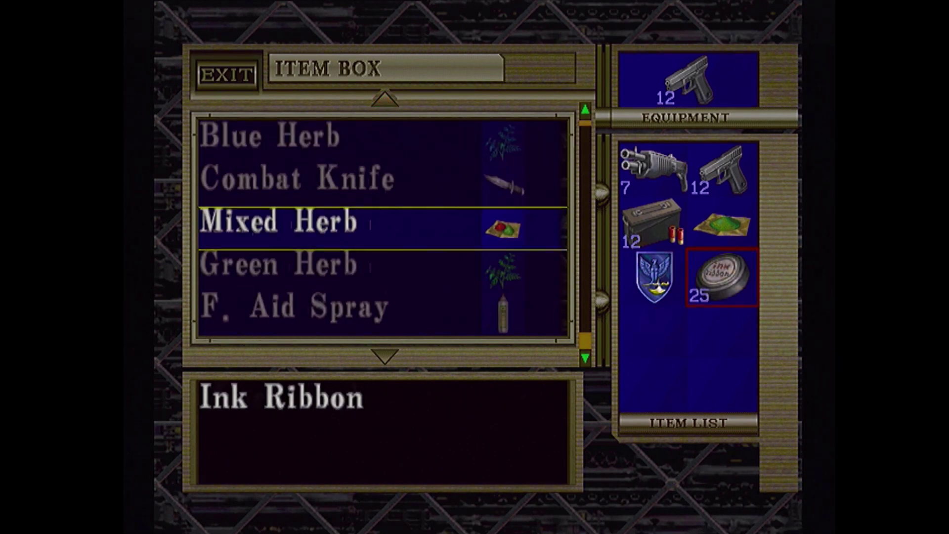
- Exit the item box screen, returning Chris to the office save room
{"action": "key", "text": "Escape"}
{"action": "key", "text": "Return"}
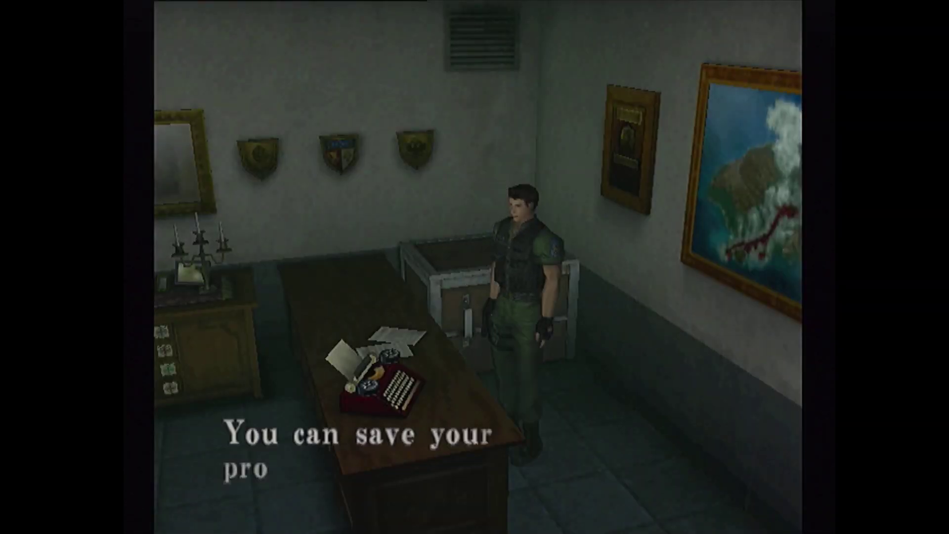